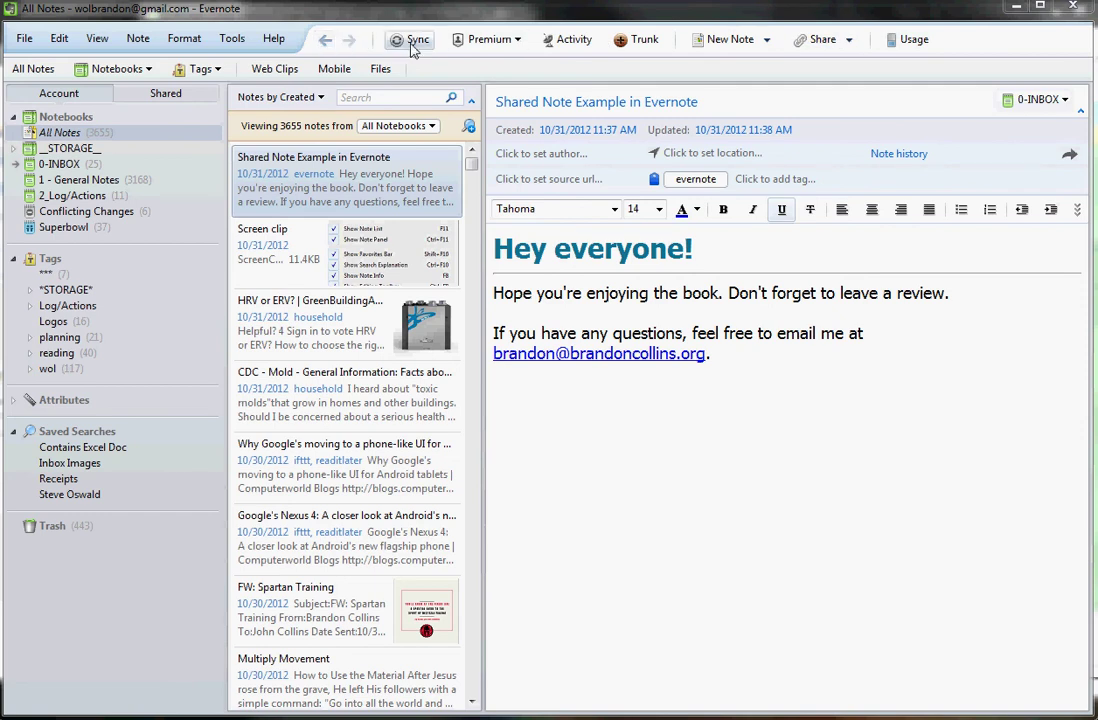
- Customize the toolbar: remove Premium and Trunk, move Activity before Usage, and add Delete
right_click(977, 46)
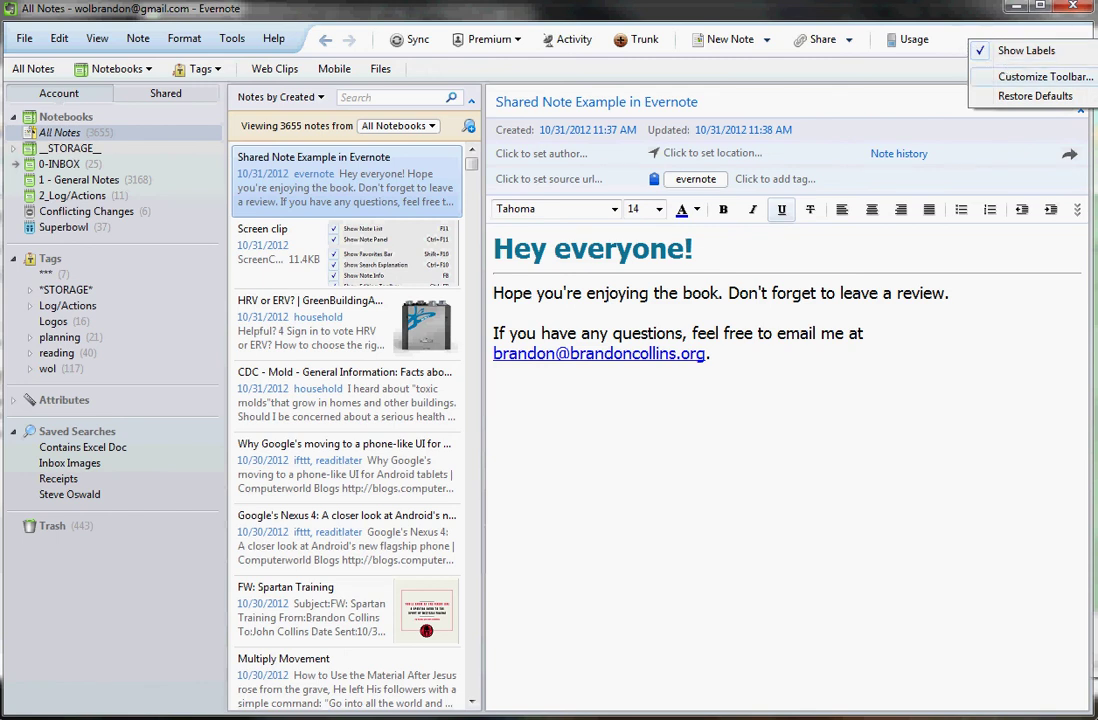
left_click(1045, 76)
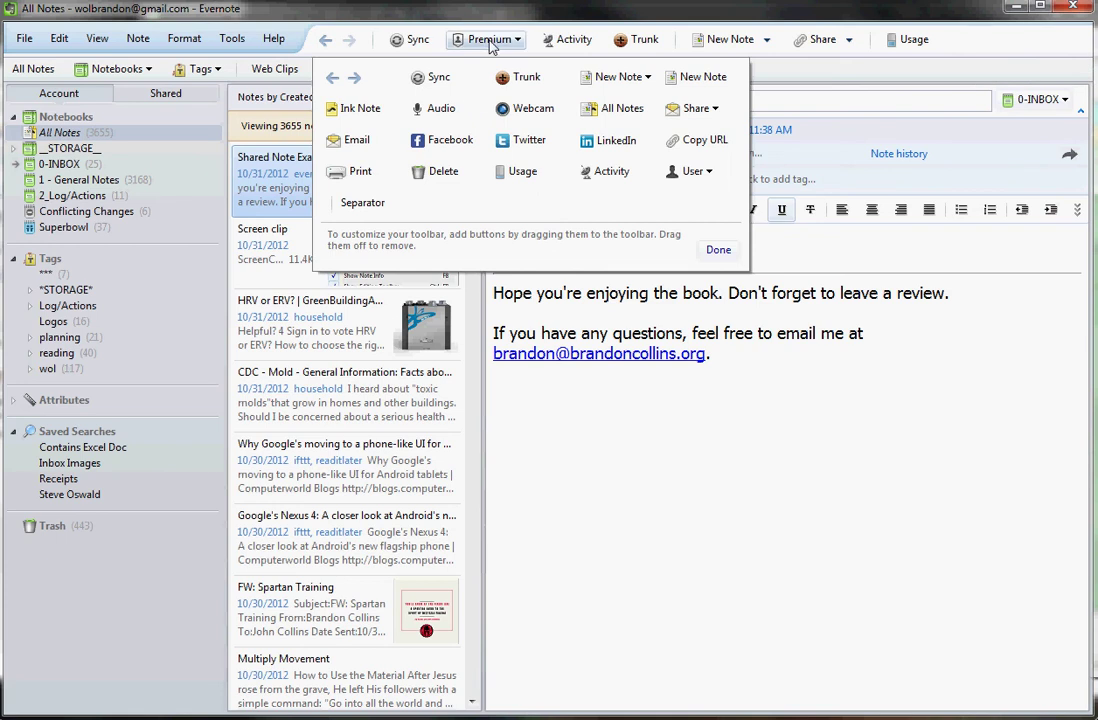
left_click_drag(489, 45, 484, 130)
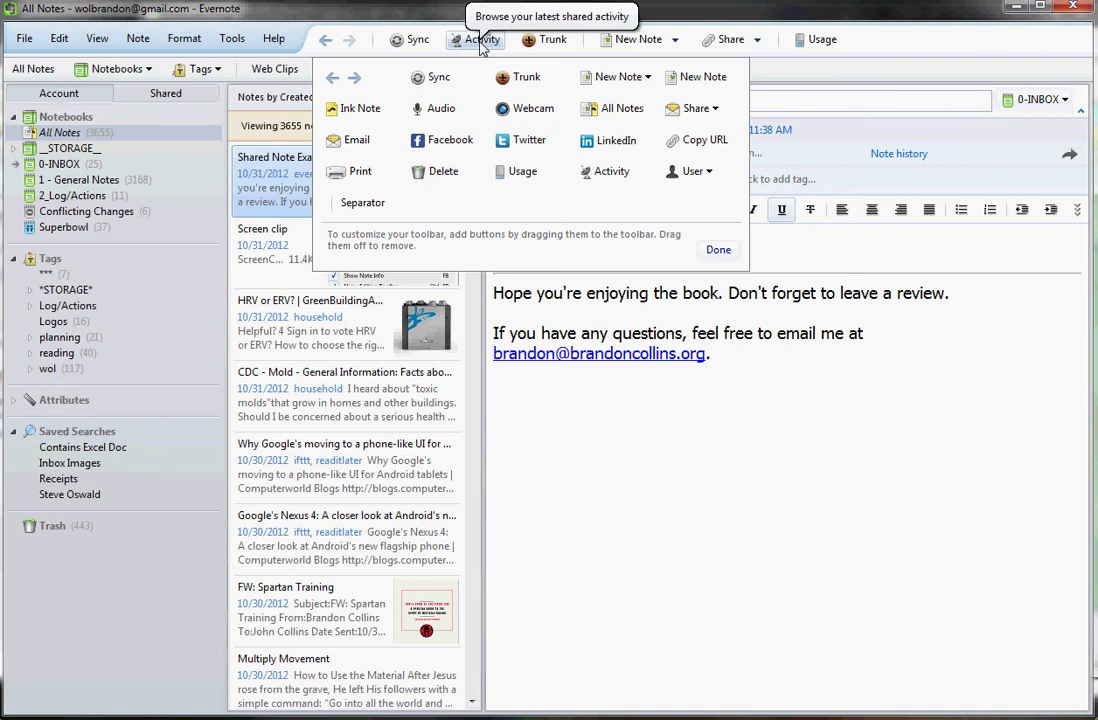
left_click_drag(482, 47, 778, 52)
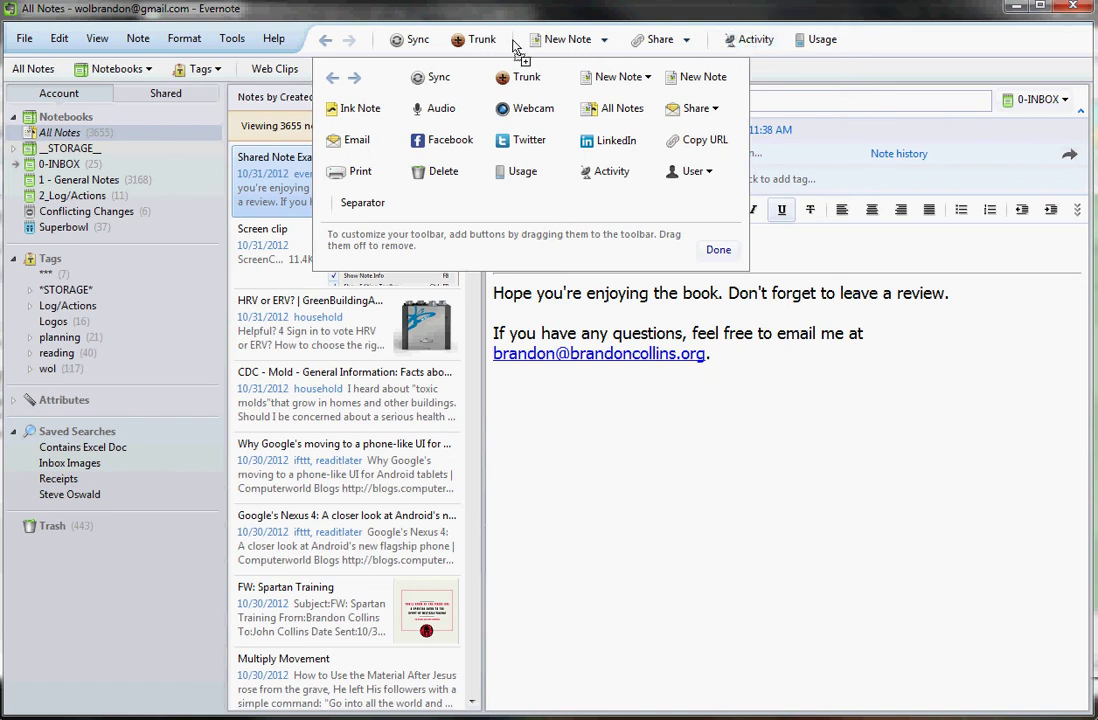
left_click_drag(478, 47, 500, 95)
left_click_drag(446, 178, 718, 254)
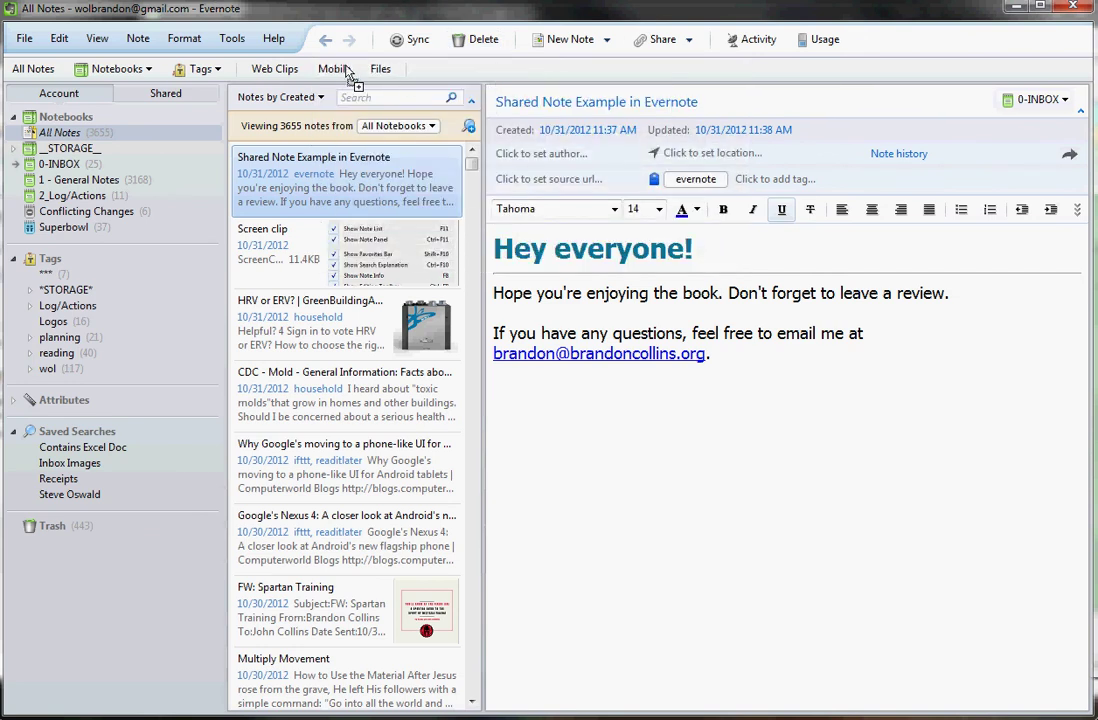
- Drag the Saved Searches heading onto the shortcuts bar right after Tags
left_click_drag(346, 75, 72, 458)
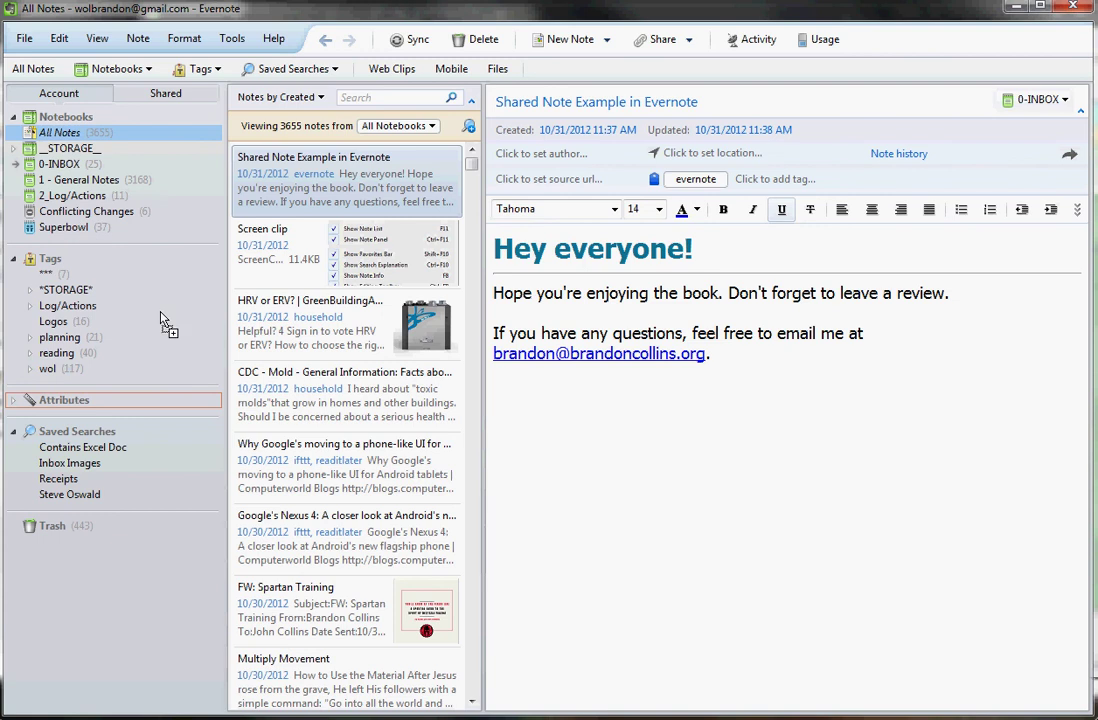
- Filter the note list by the Logos tag, then return to All Notes
left_click_drag(160, 318, 56, 332)
left_click(54, 324)
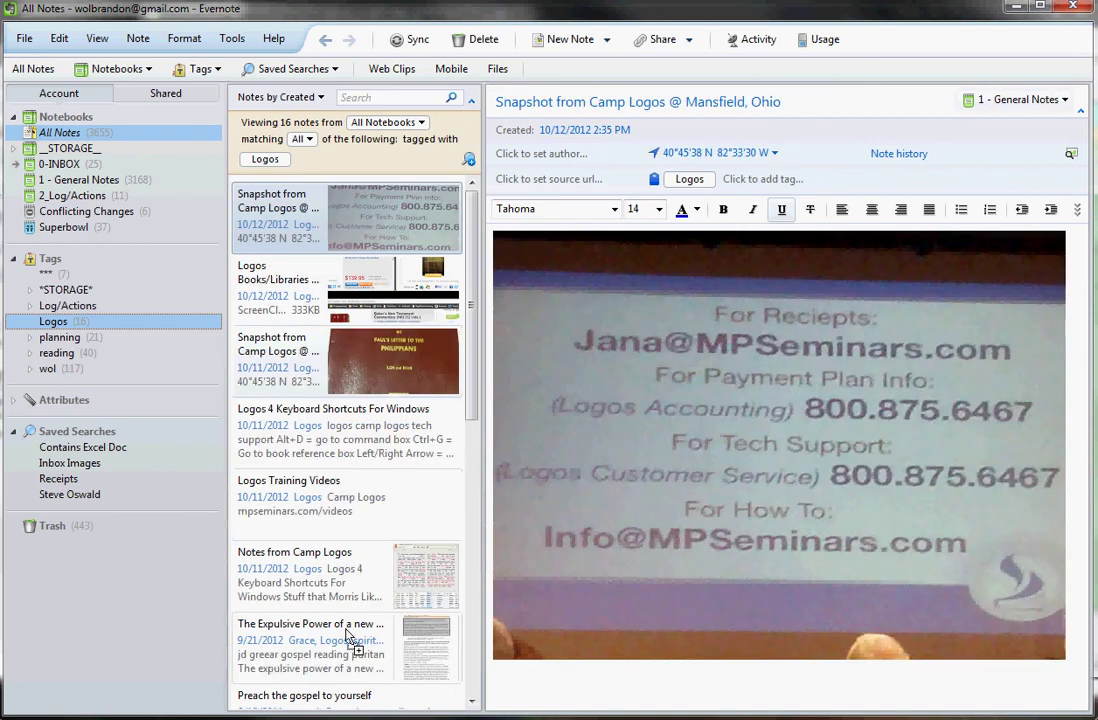
left_click(70, 133)
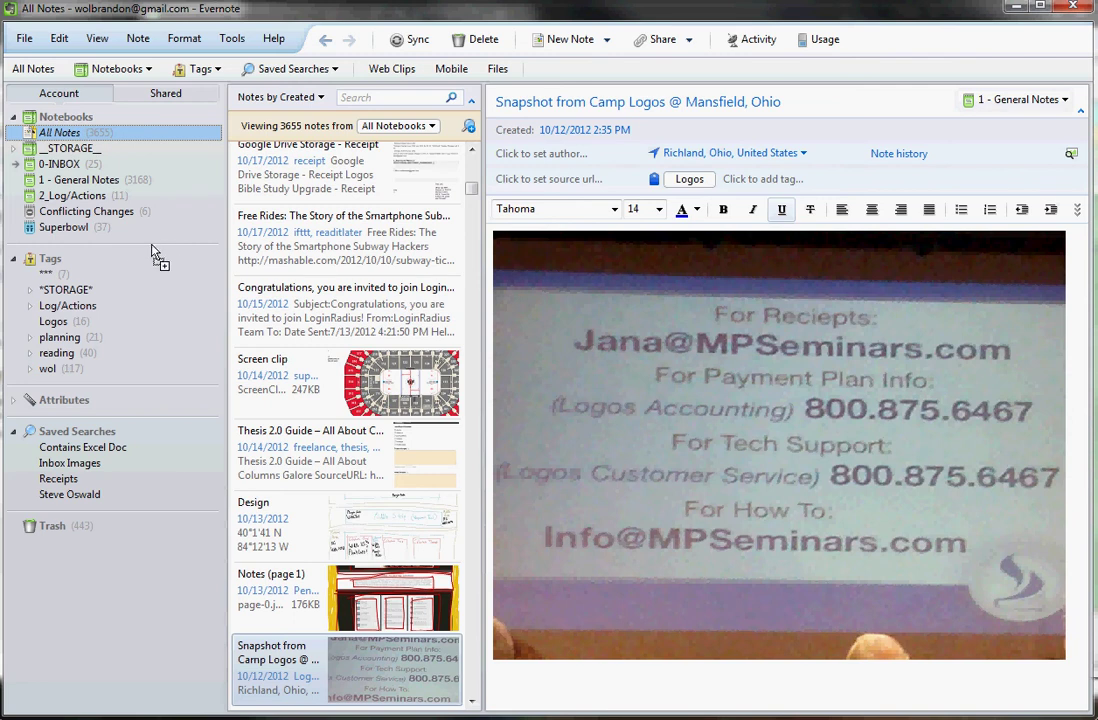
left_click_drag(153, 253, 222, 103)
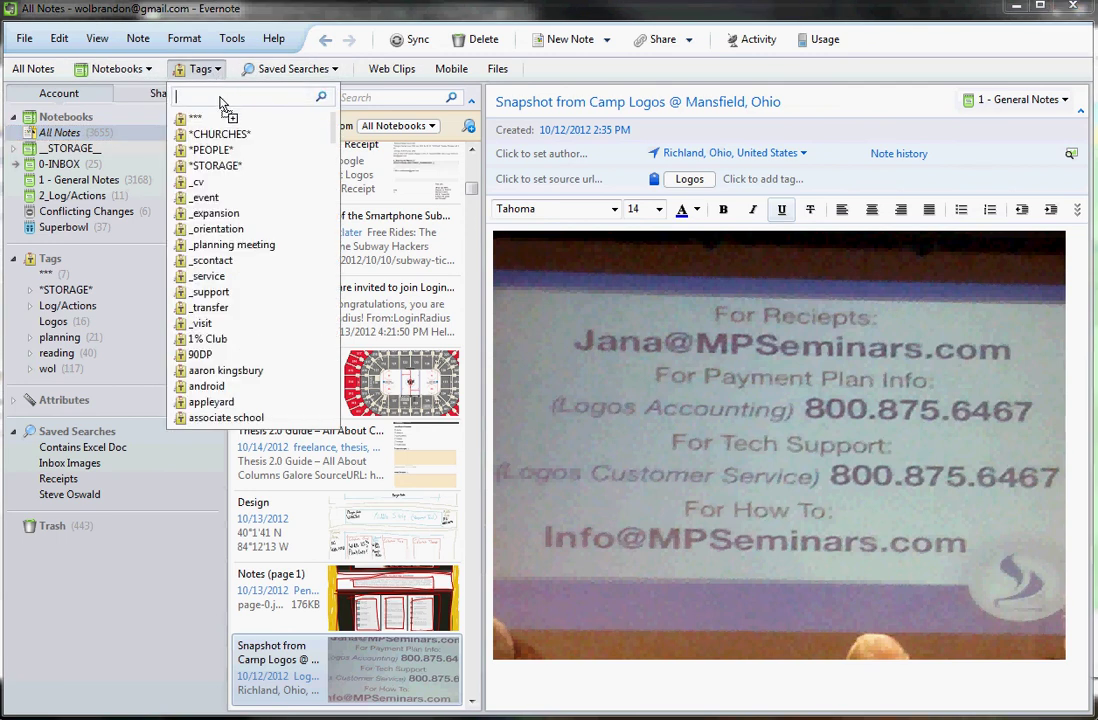
- Search the Tags shortcut for 'log', filter by Logos, then go back to All Notes
type("log")
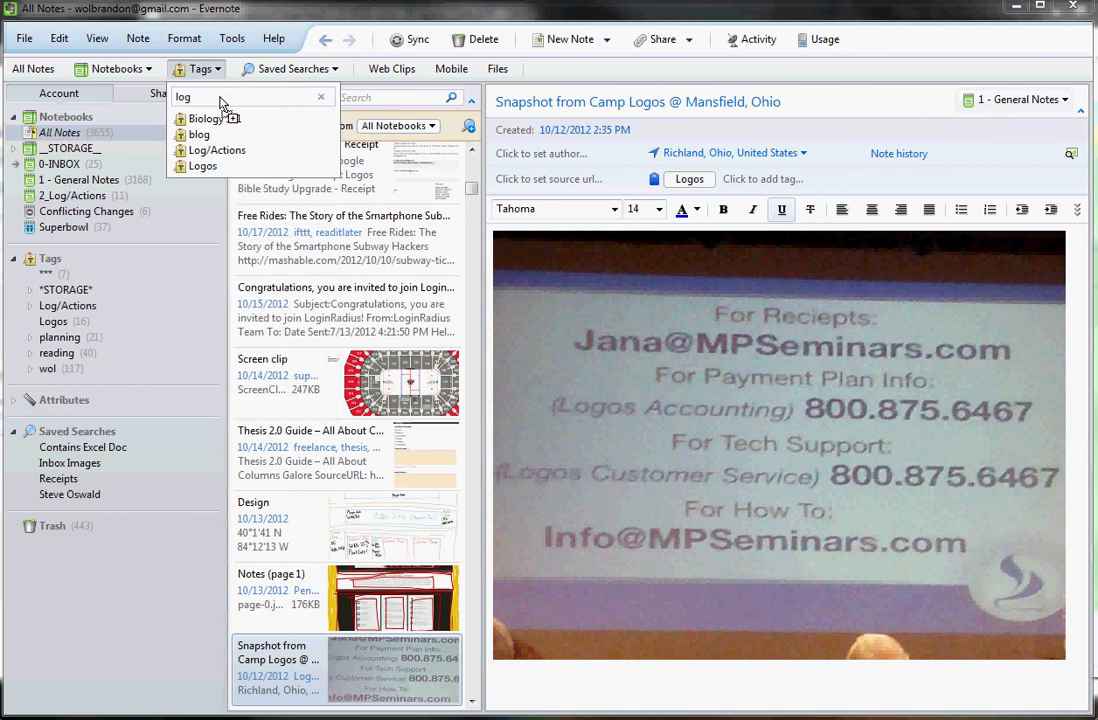
type("o")
key("BackSpace")
left_click(205, 166)
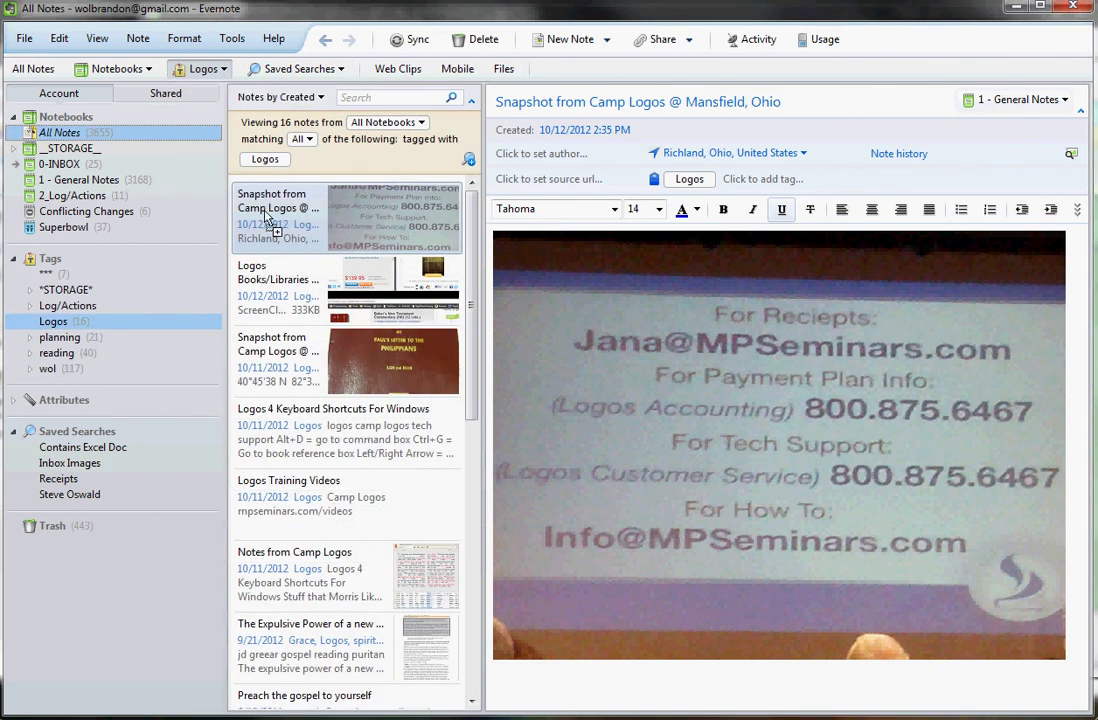
left_click_drag(322, 250, 90, 518)
left_click_drag(57, 410, 190, 103)
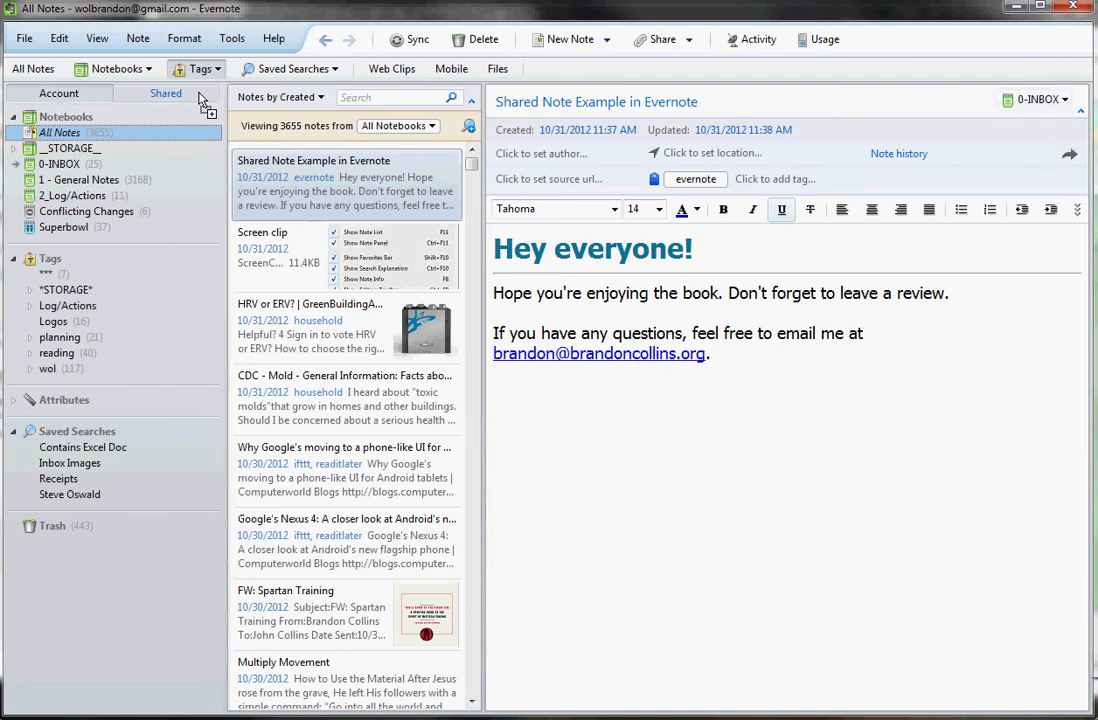
- Add the *** tag to the shortcuts bar followed by a separator
left_click_drag(198, 95, 378, 84)
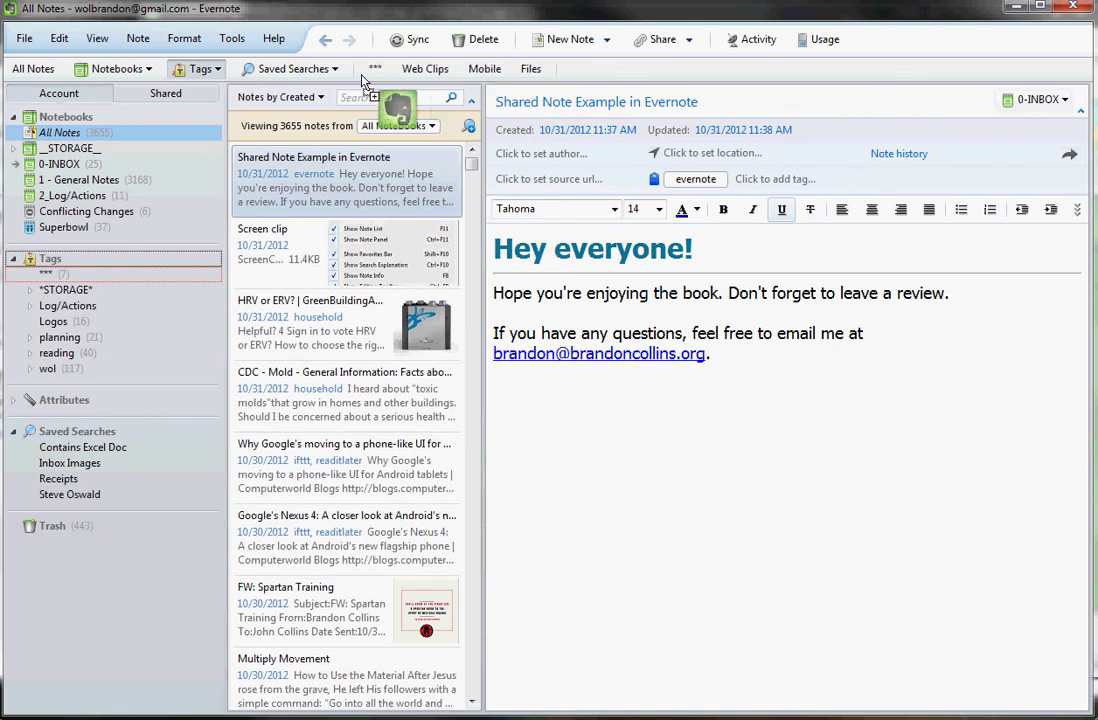
left_click_drag(365, 82, 505, 97)
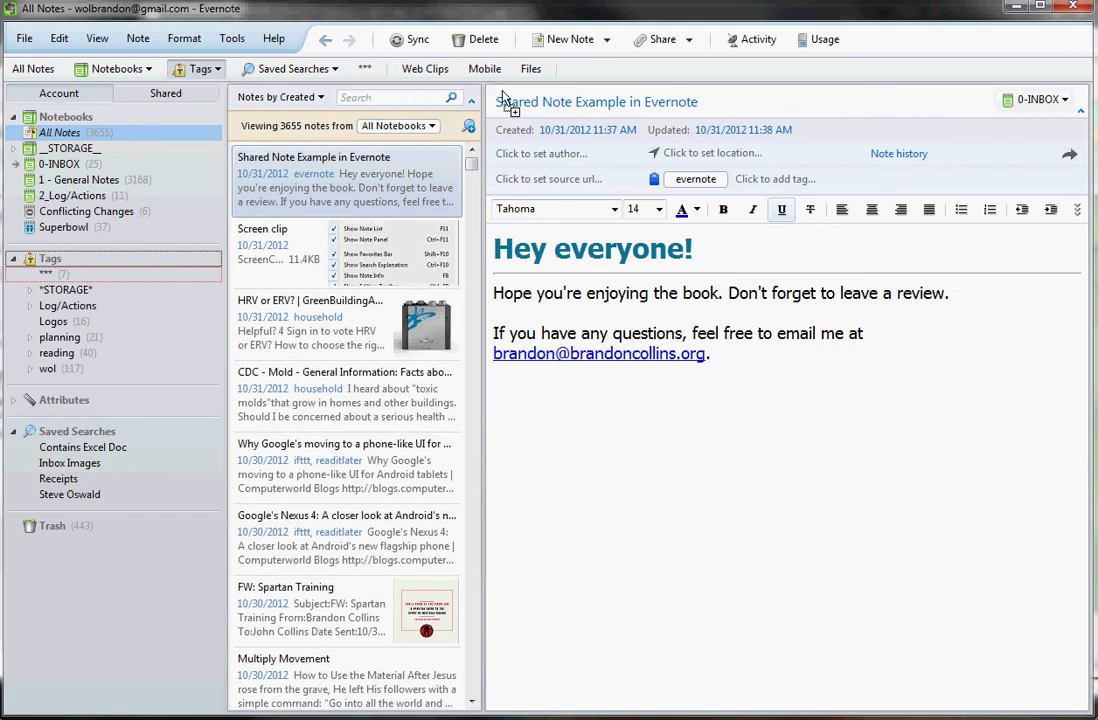
right_click(643, 82)
left_click(704, 90)
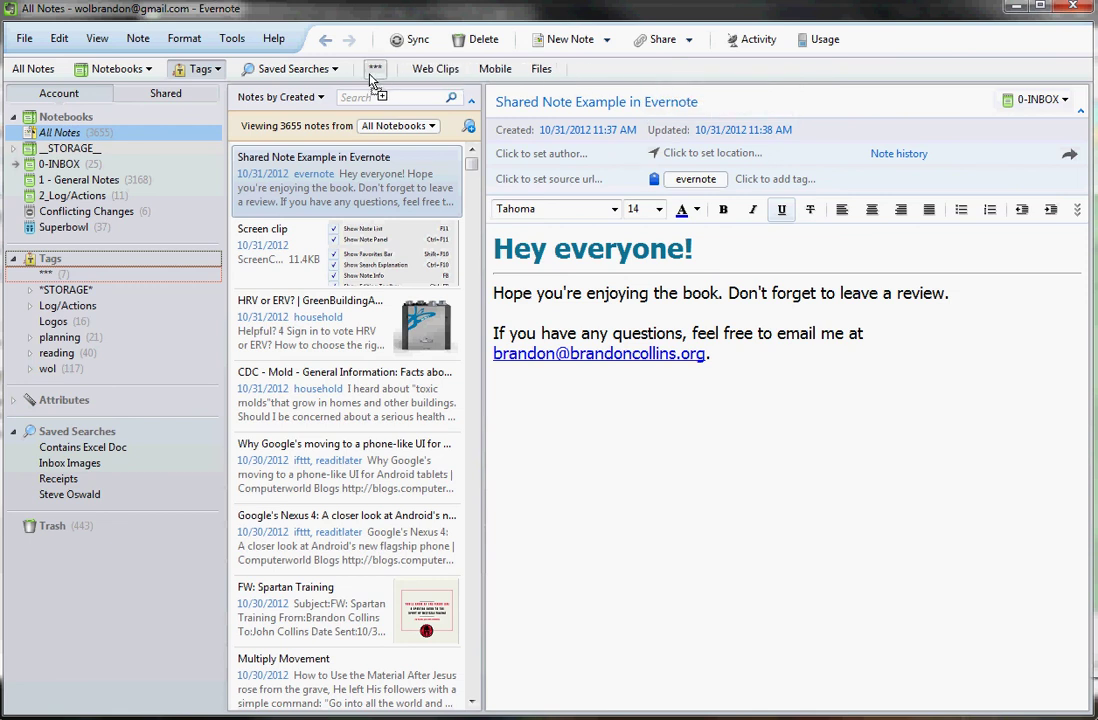
- Add the Superbowl notebook and the wol > superbowl tag as shortcuts
left_click_drag(371, 82, 127, 357)
left_click_drag(29, 372, 30, 348)
left_click_drag(30, 296, 110, 312)
left_click_drag(58, 233, 617, 78)
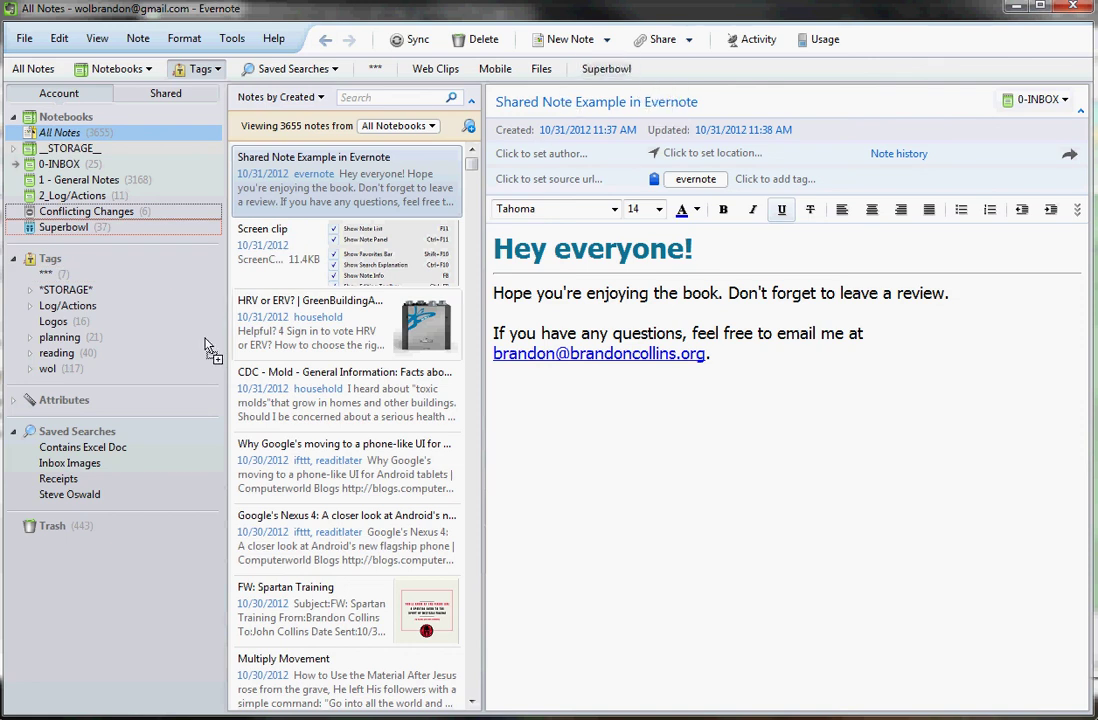
left_click(30, 370)
left_click_drag(52, 218, 600, 62)
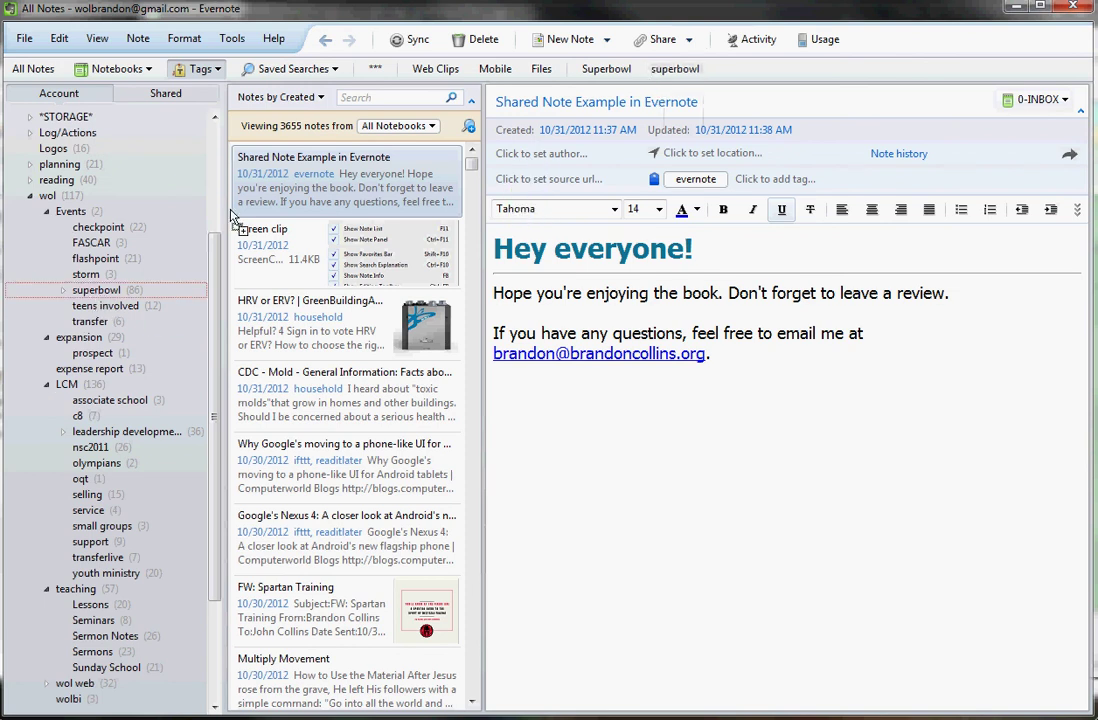
left_click(31, 197)
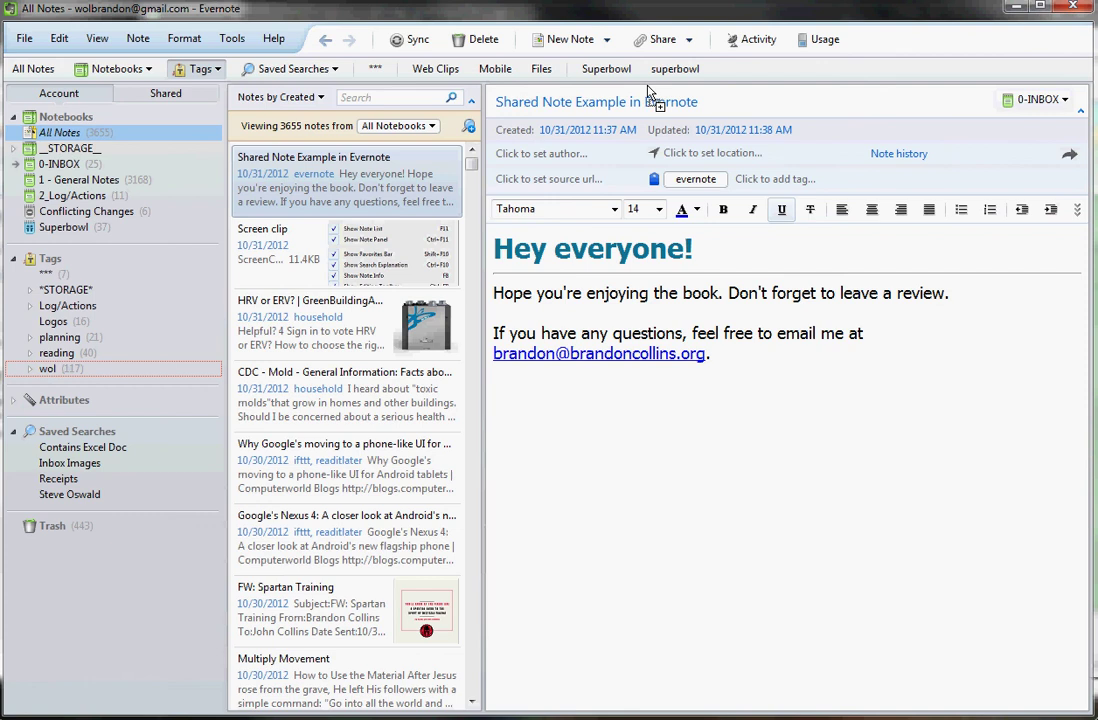
left_click_drag(648, 92, 3, 270)
- Turn off View > Show Left Panel and collapse the note-count search explanation
left_click_drag(127, 174, 170, 237)
left_click_drag(187, 162, 169, 187)
left_click_drag(69, 88, 147, 130)
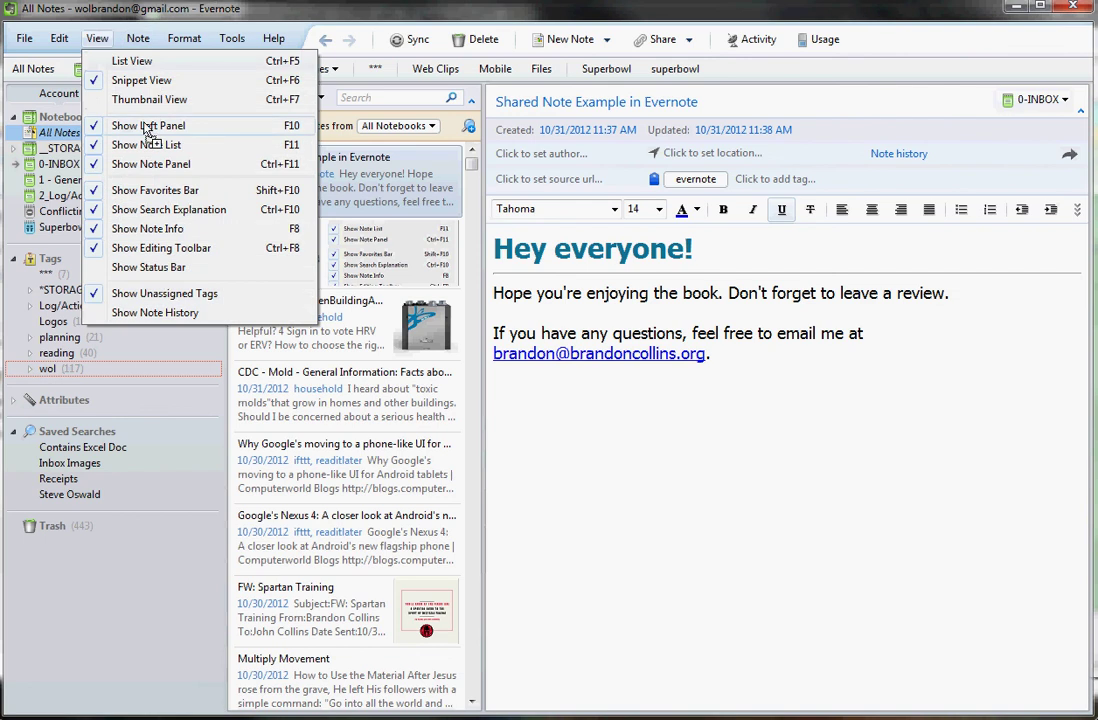
mouse_move(229, 136)
left_mouse_down()
mouse_move(138, 131)
mouse_move(285, 130)
mouse_move(248, 122)
mouse_move(211, 133)
left_mouse_up()
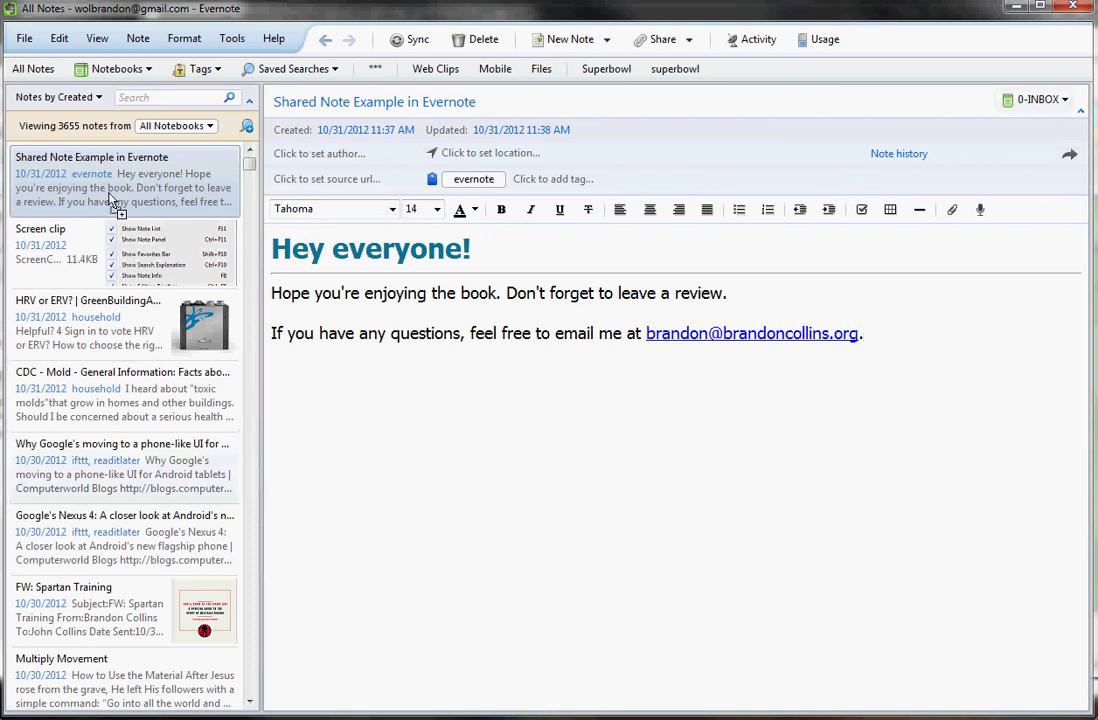
left_click(97, 40)
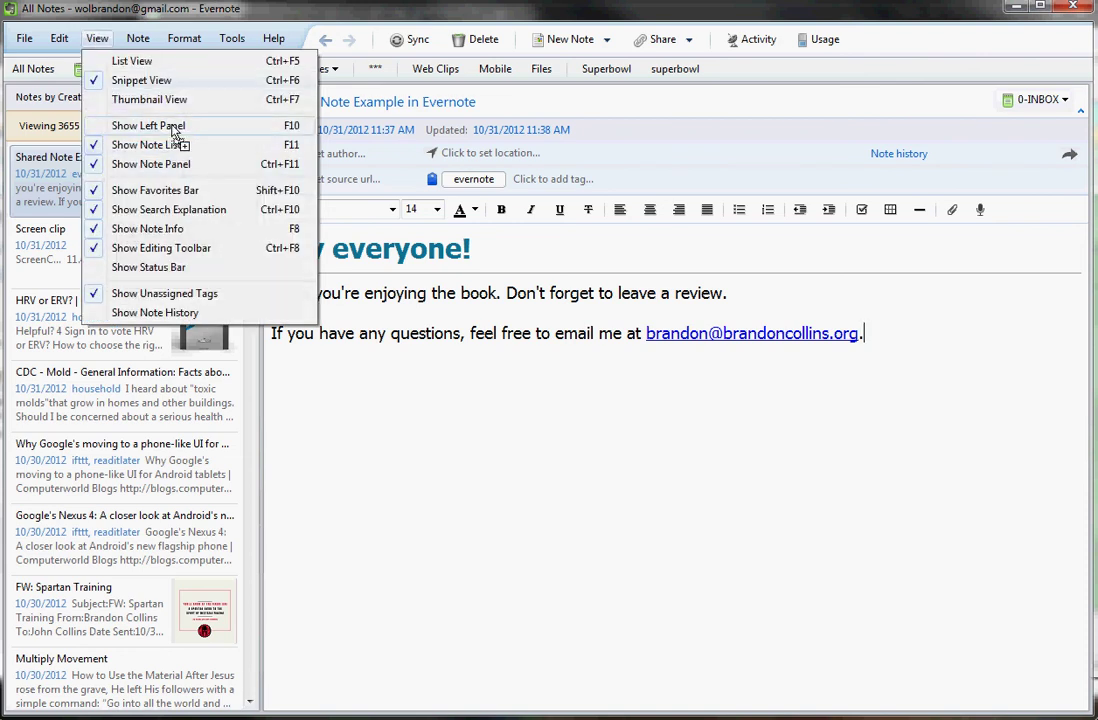
left_click(173, 125)
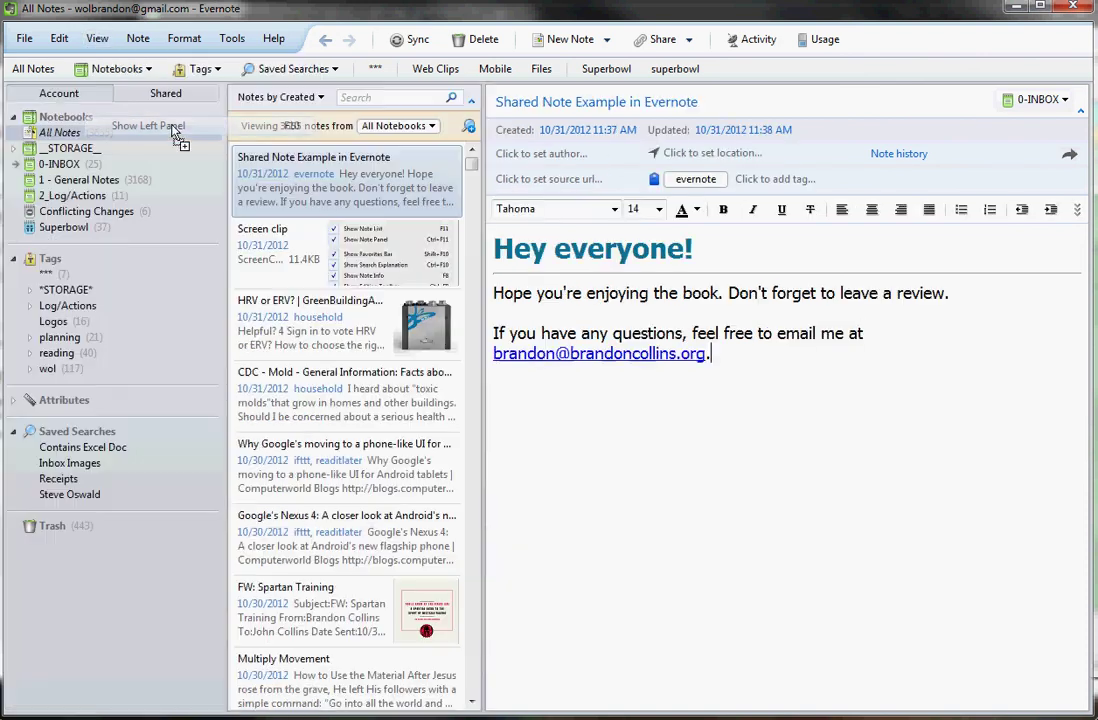
left_click(97, 40)
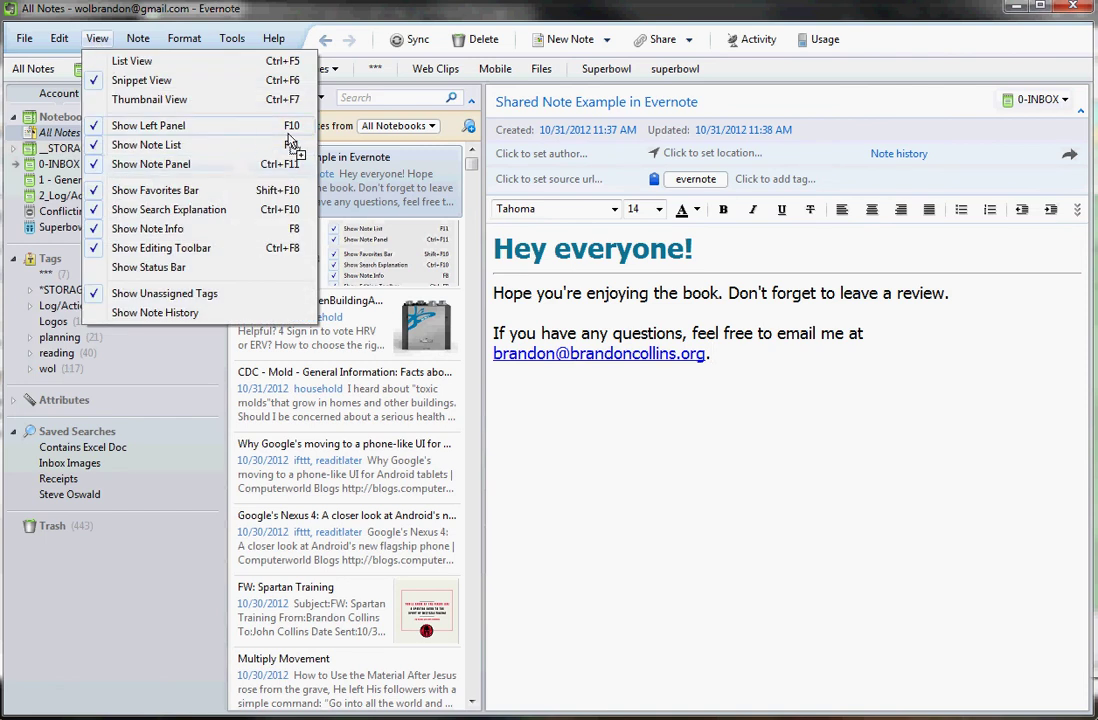
left_click(212, 131)
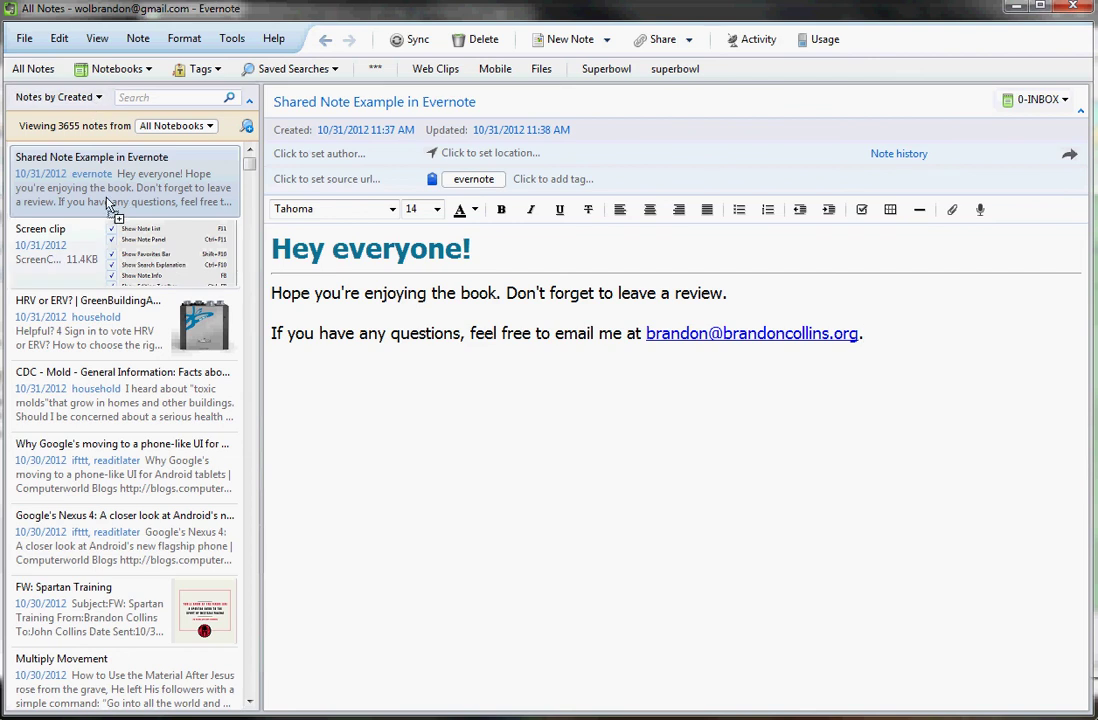
left_click(250, 102)
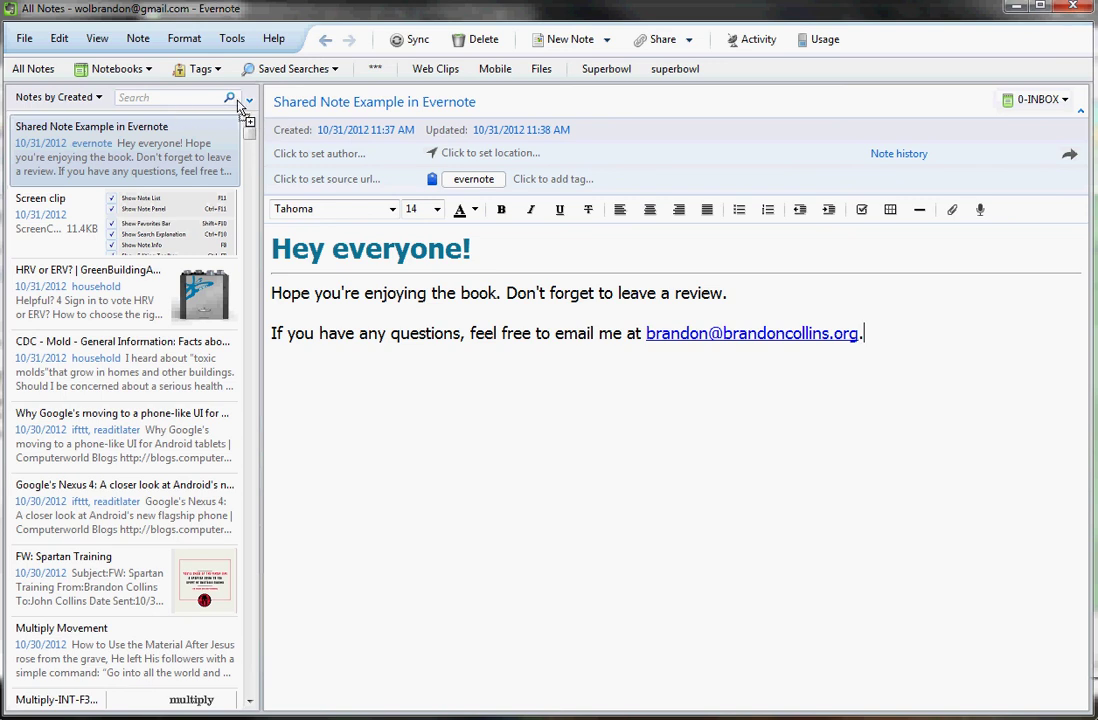
- Expand the search explanation so 'Viewing 3655 notes from All Notebooks' shows again
left_click(251, 105)
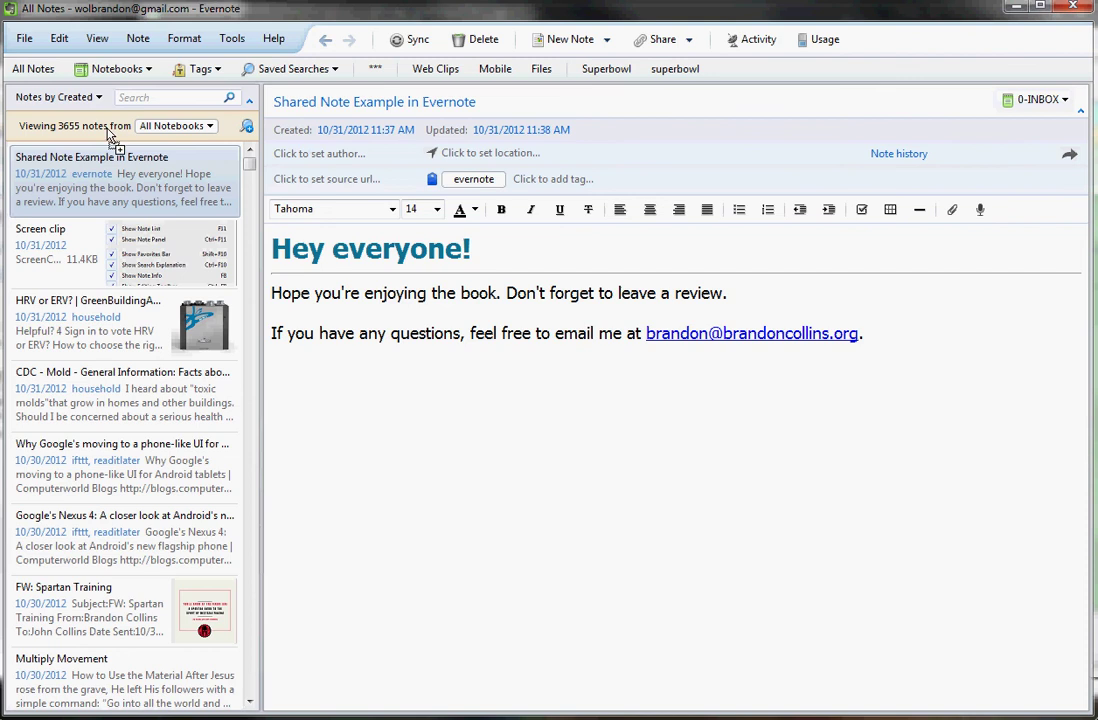
- Switch to List View and re-sort by Updated, Title, Notebook, finally Created
left_click(99, 42)
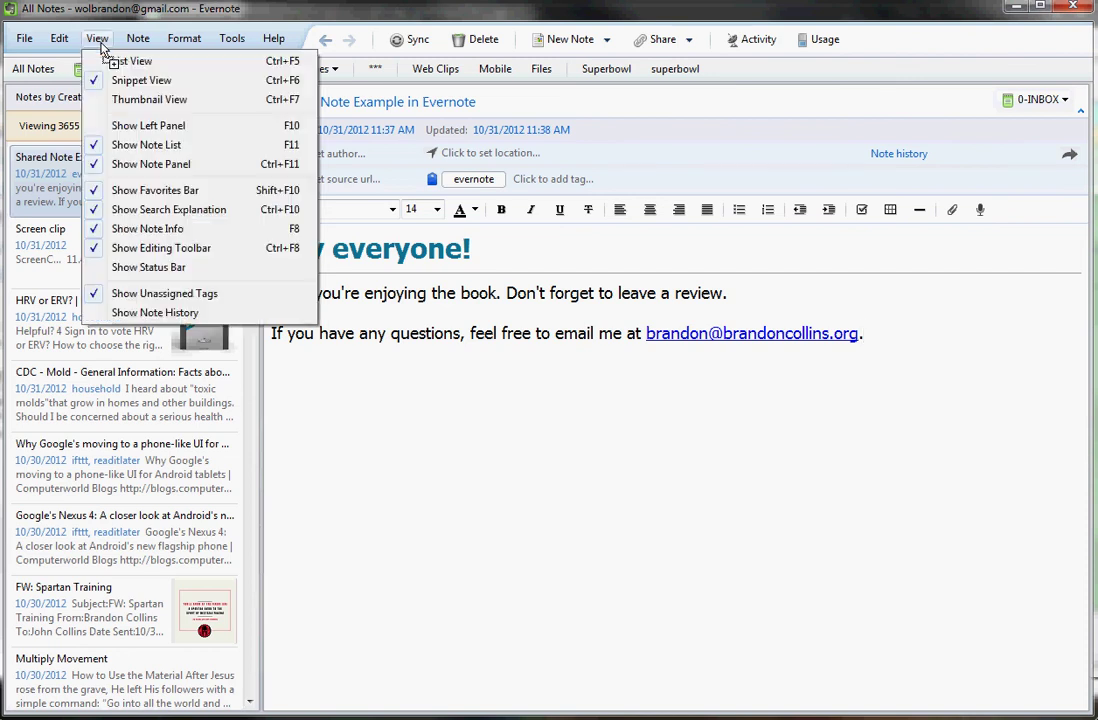
left_click(198, 63)
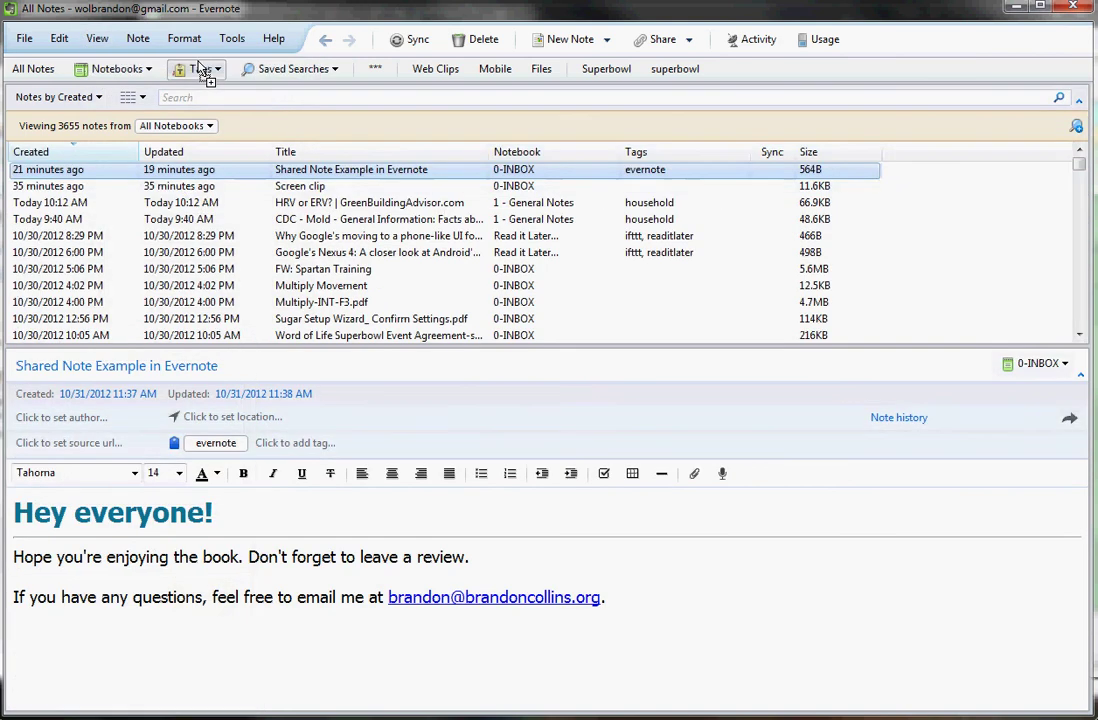
left_click(198, 156)
left_click(340, 152)
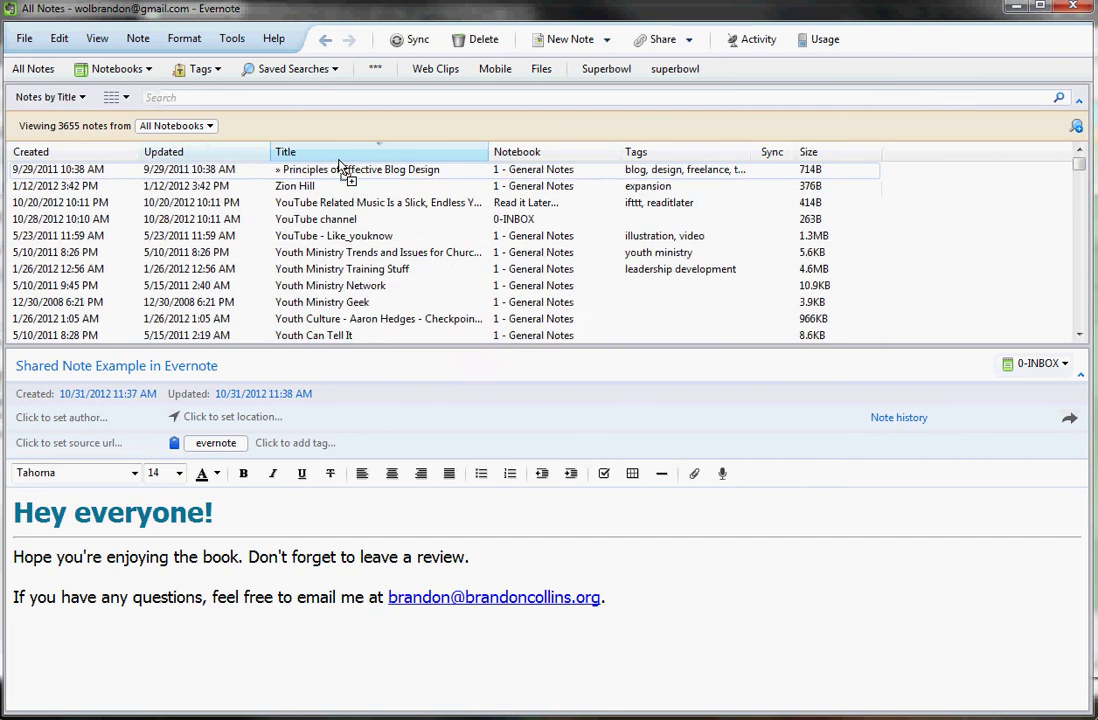
left_click(518, 152)
left_click(450, 155)
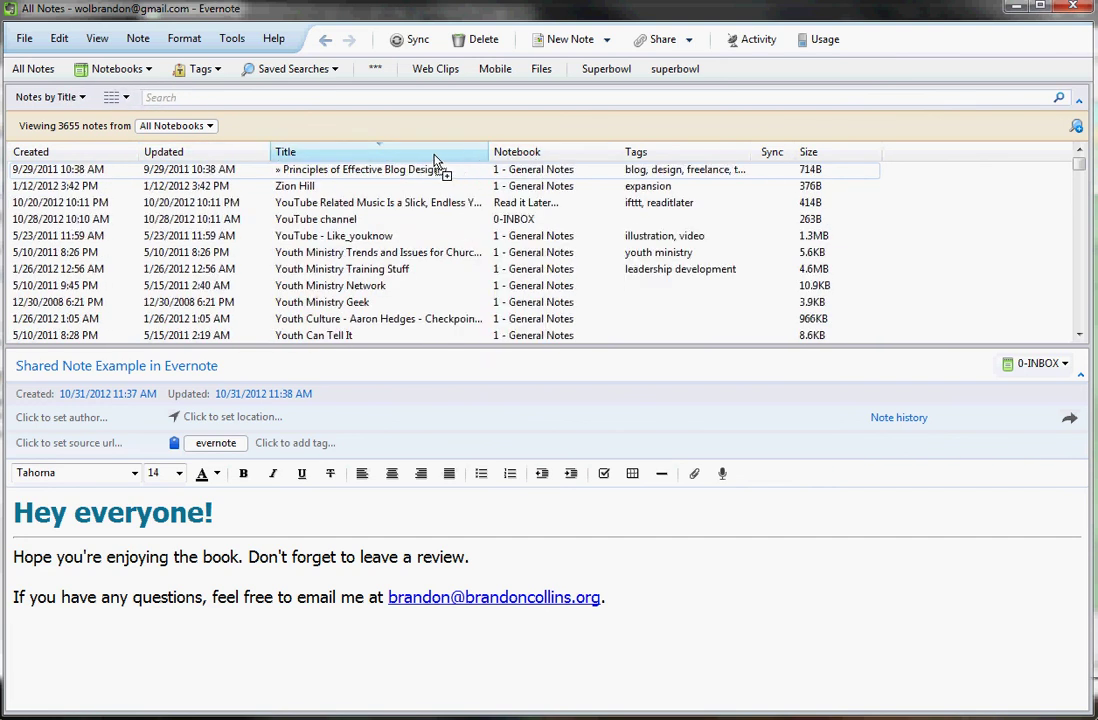
left_click(221, 157)
left_click(92, 156)
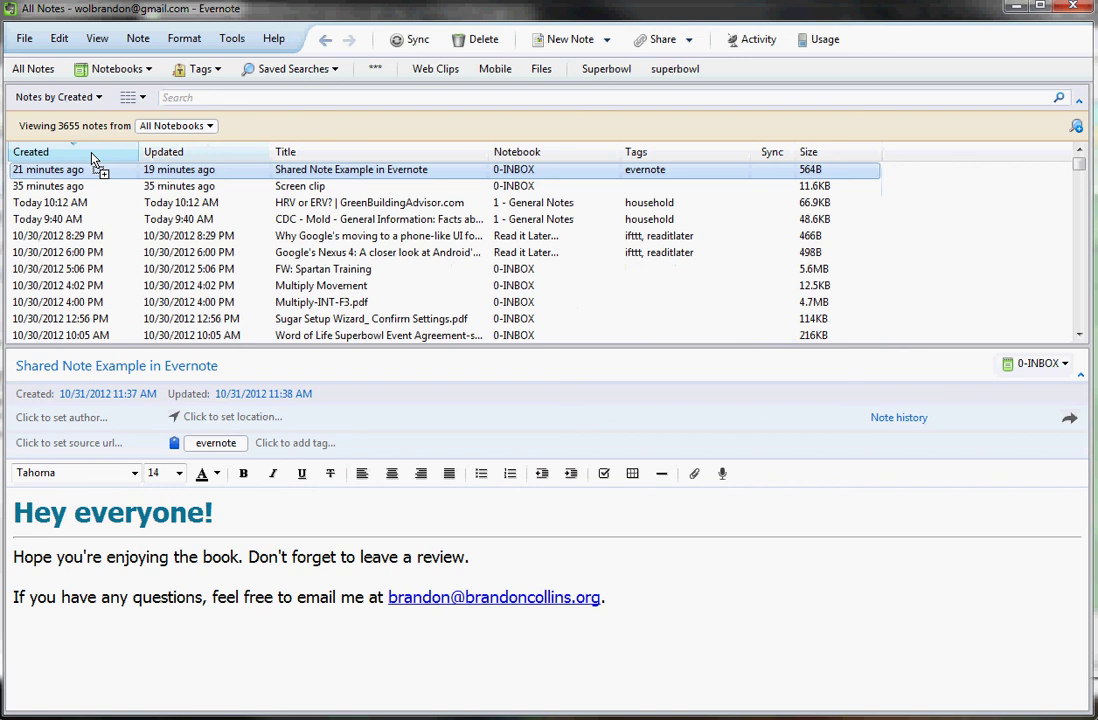
left_click_drag(791, 158, 66, 602)
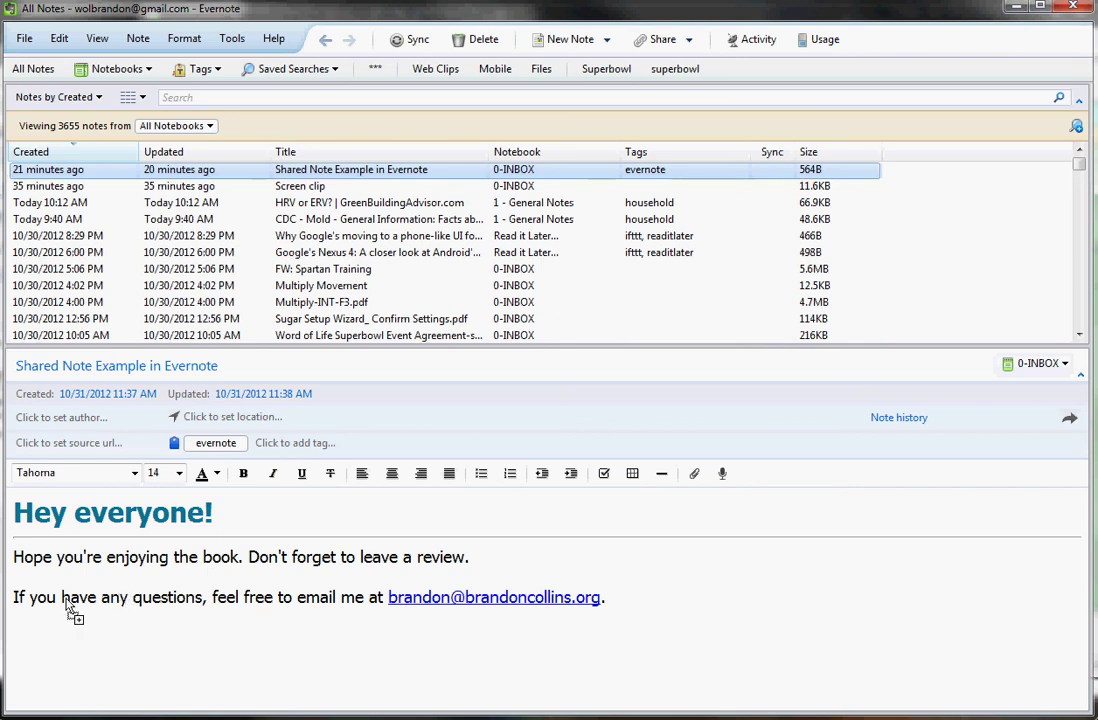
left_click_drag(652, 540, 203, 107)
- Switch the note list to Thumbnail View
left_click(203, 104)
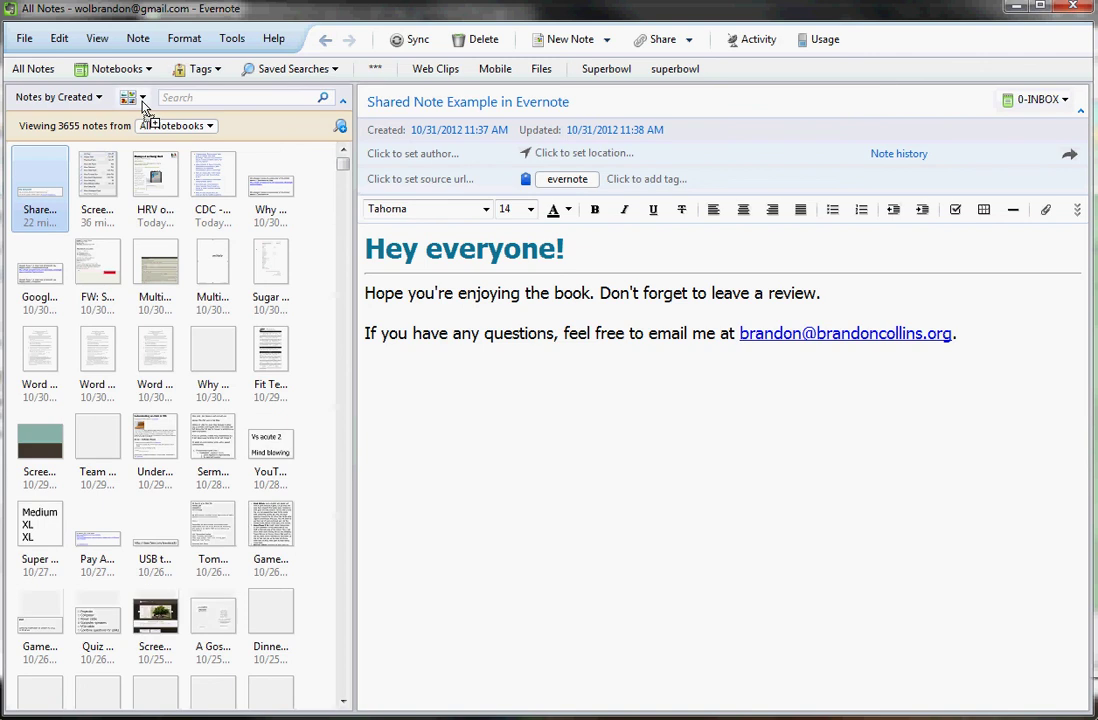
- Switch the note list to Snippet View showing dates, tags, previews and small images
left_click(97, 39)
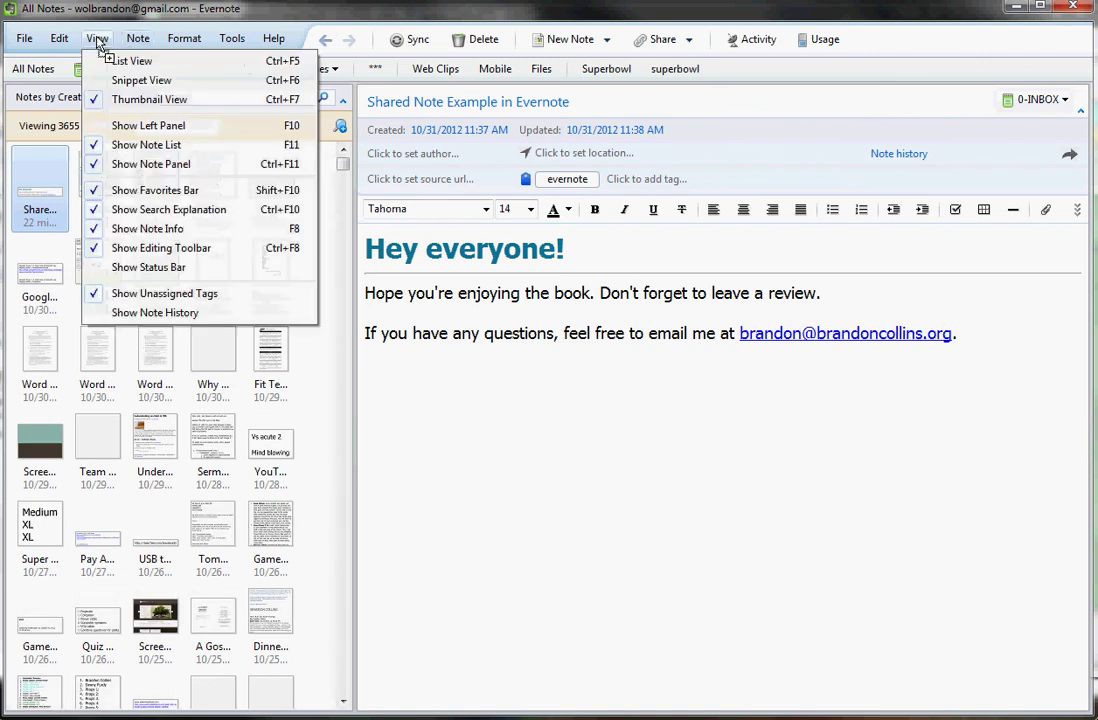
left_click(207, 82)
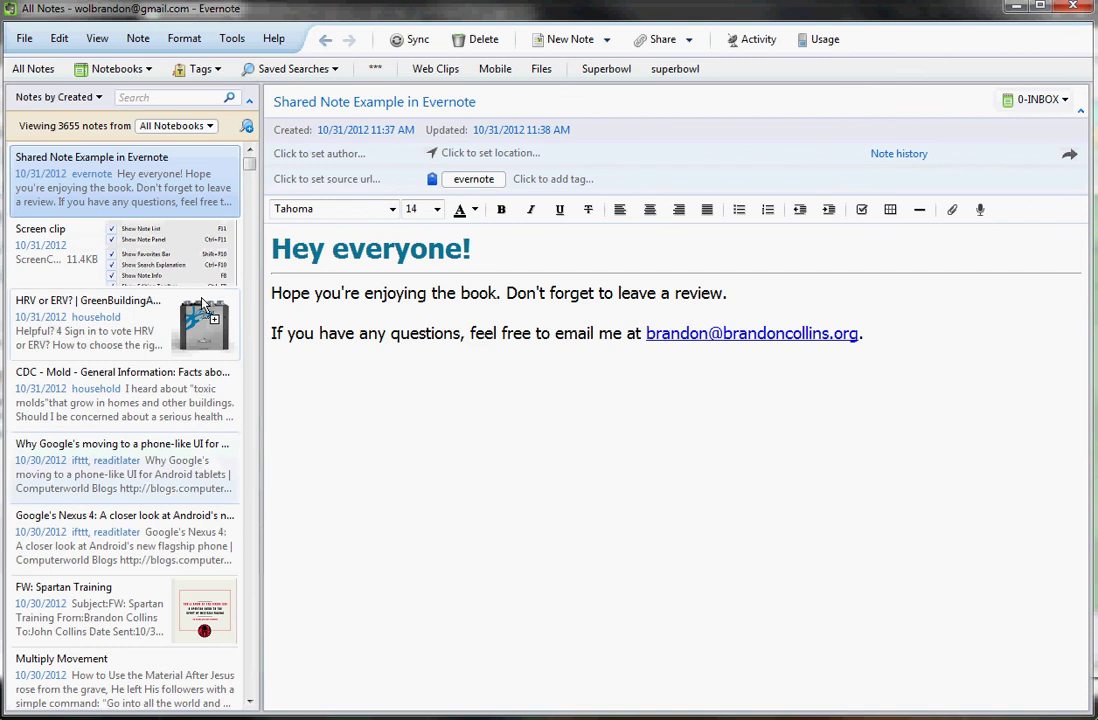
left_click_drag(176, 332, 186, 360)
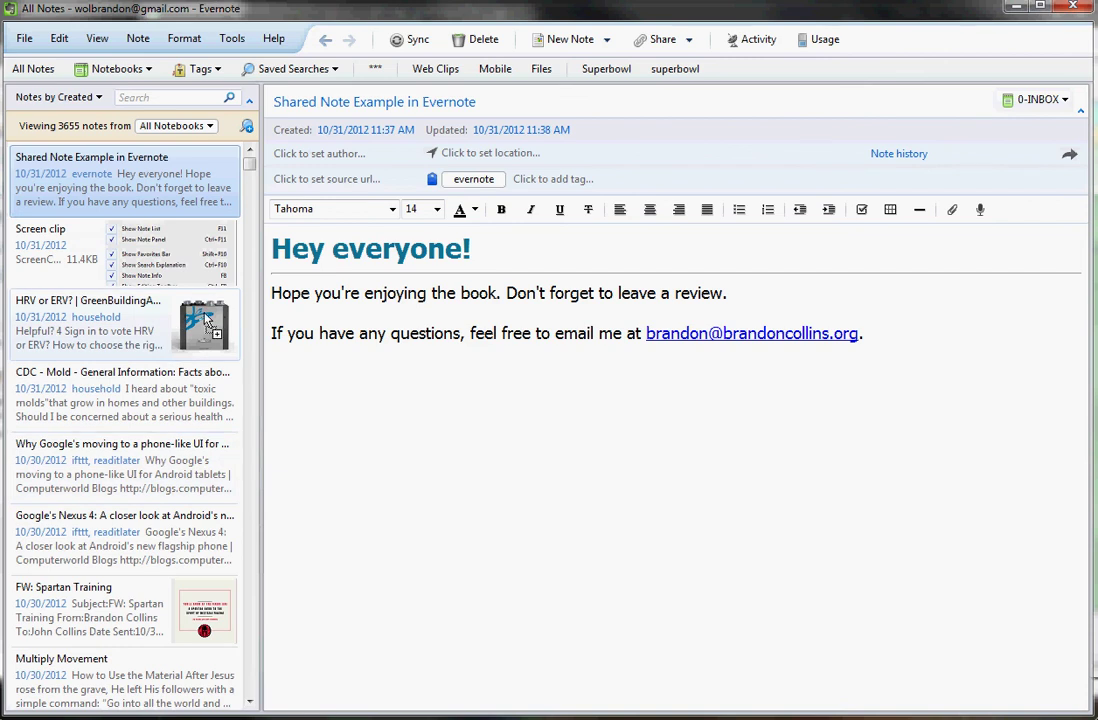
left_click_drag(203, 316, 39, 396)
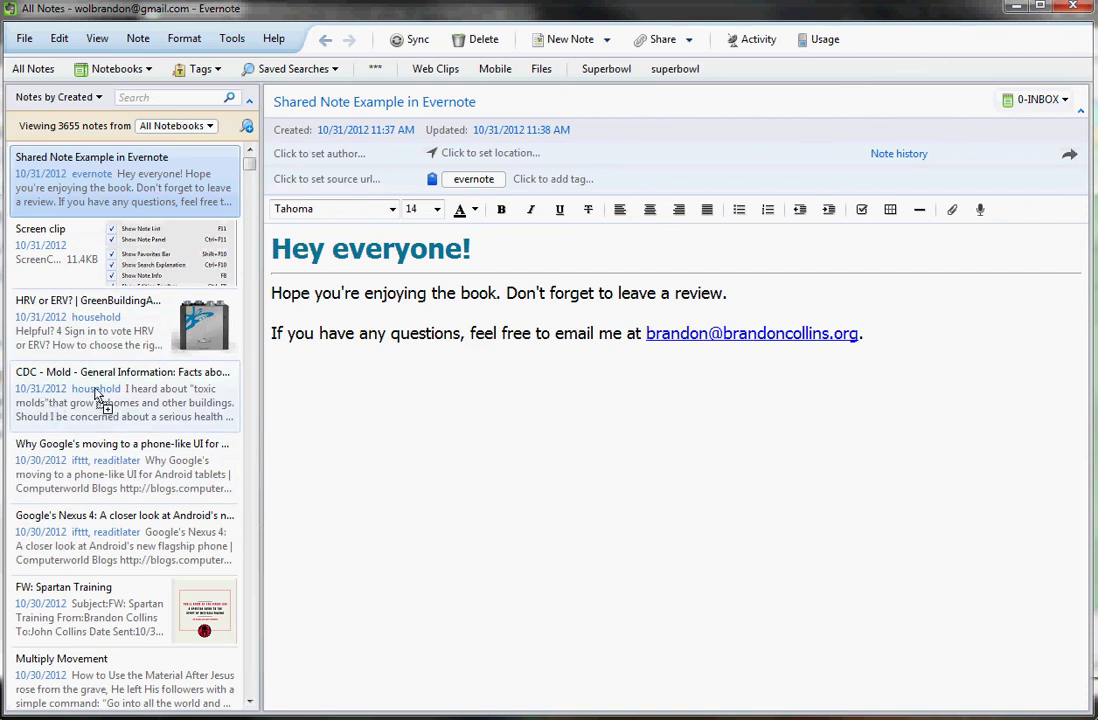
left_click_drag(110, 397, 703, 113)
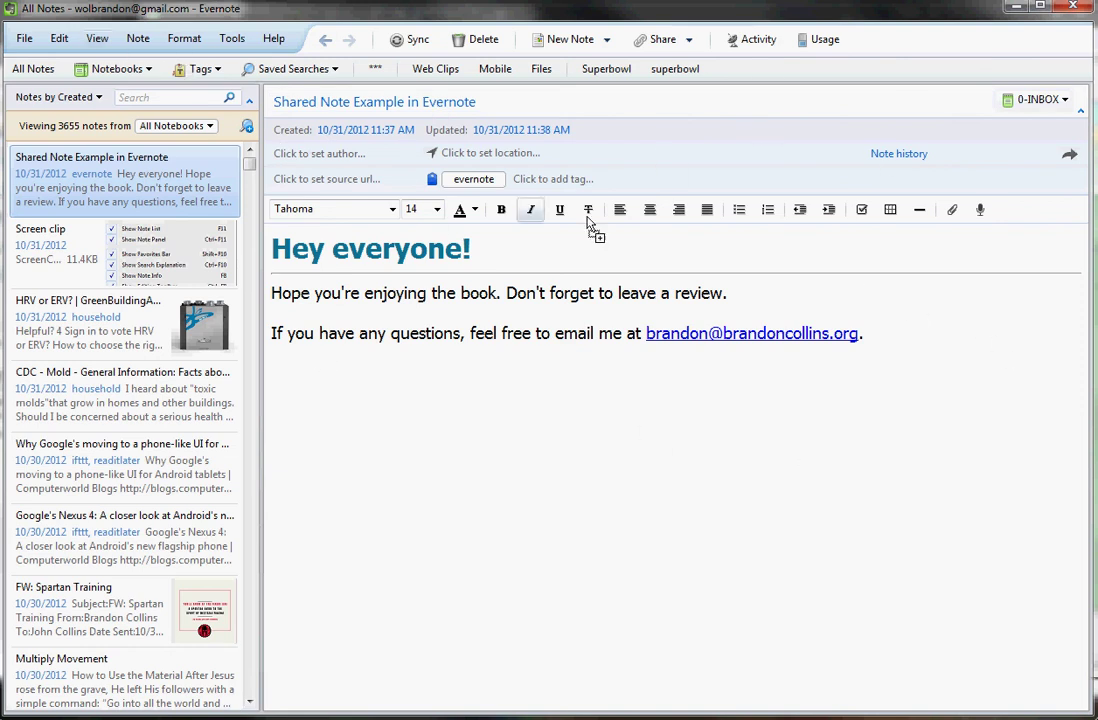
- Turn off Show Note Info to hide the dates, author, location, source URL and tag rows
left_click(98, 39)
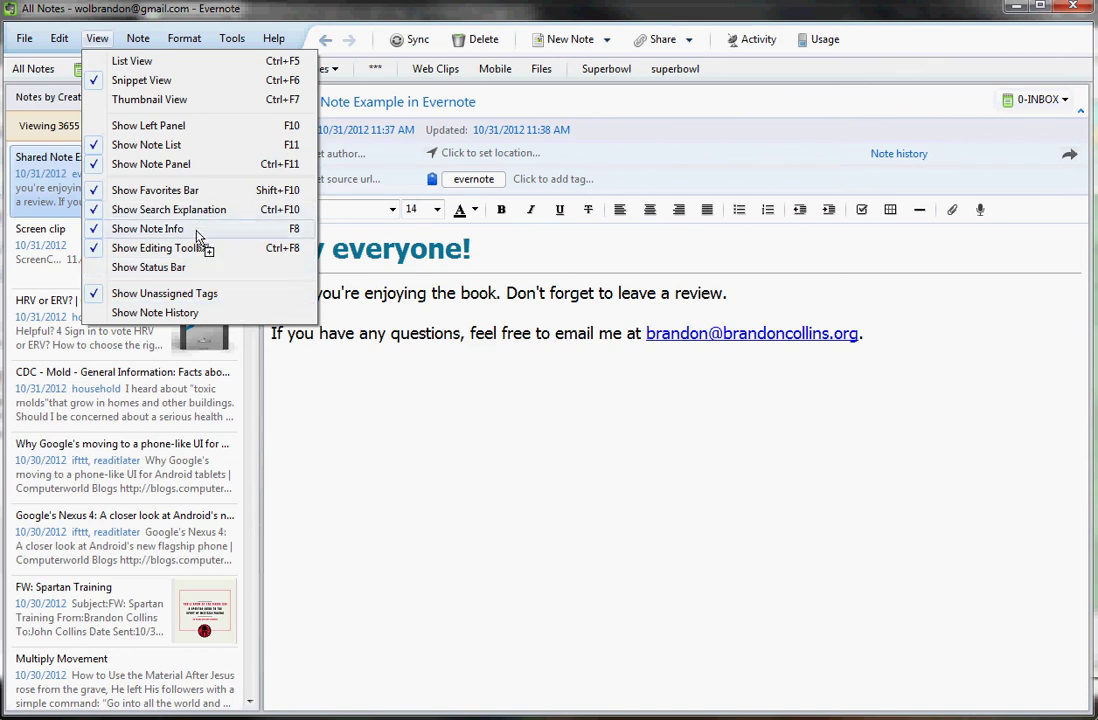
left_click(247, 233)
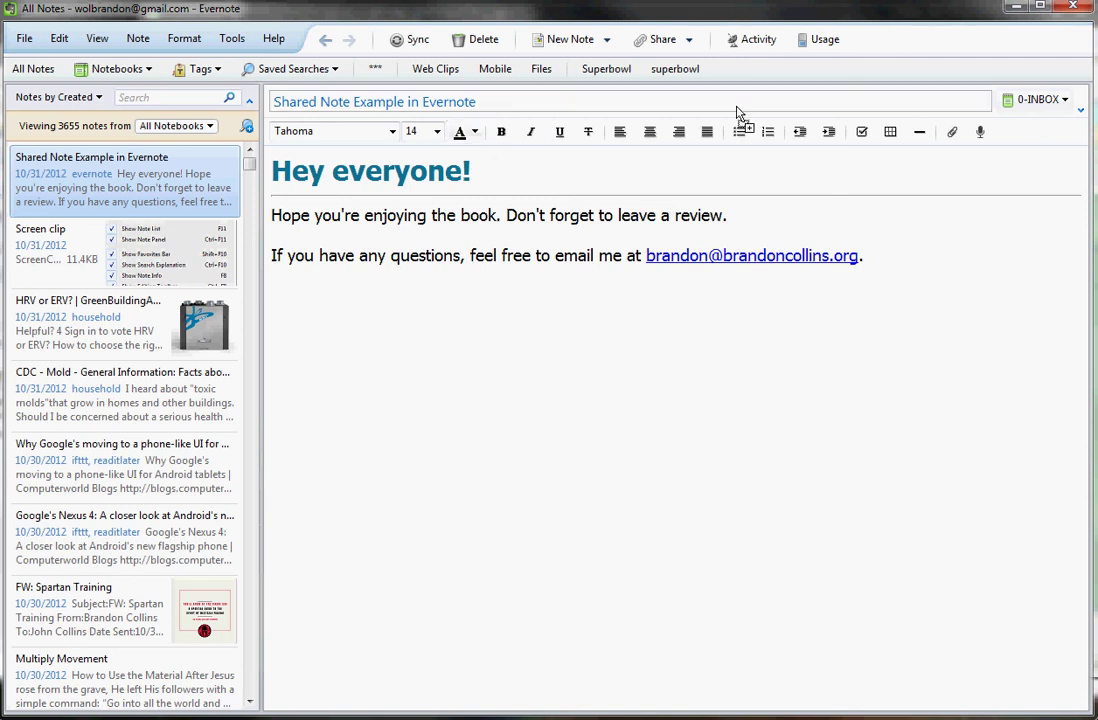
- Cycle Show Note Info through its compact, full and hidden states, ending on the compact source URL and tags row
left_click(97, 39)
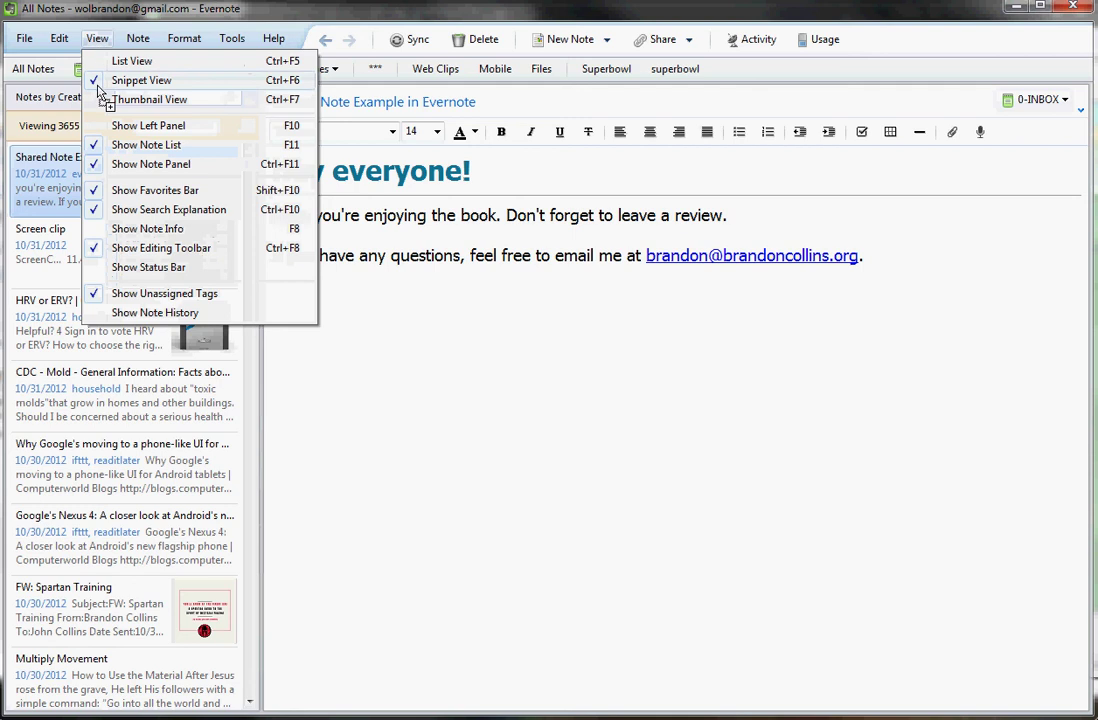
left_click(228, 233)
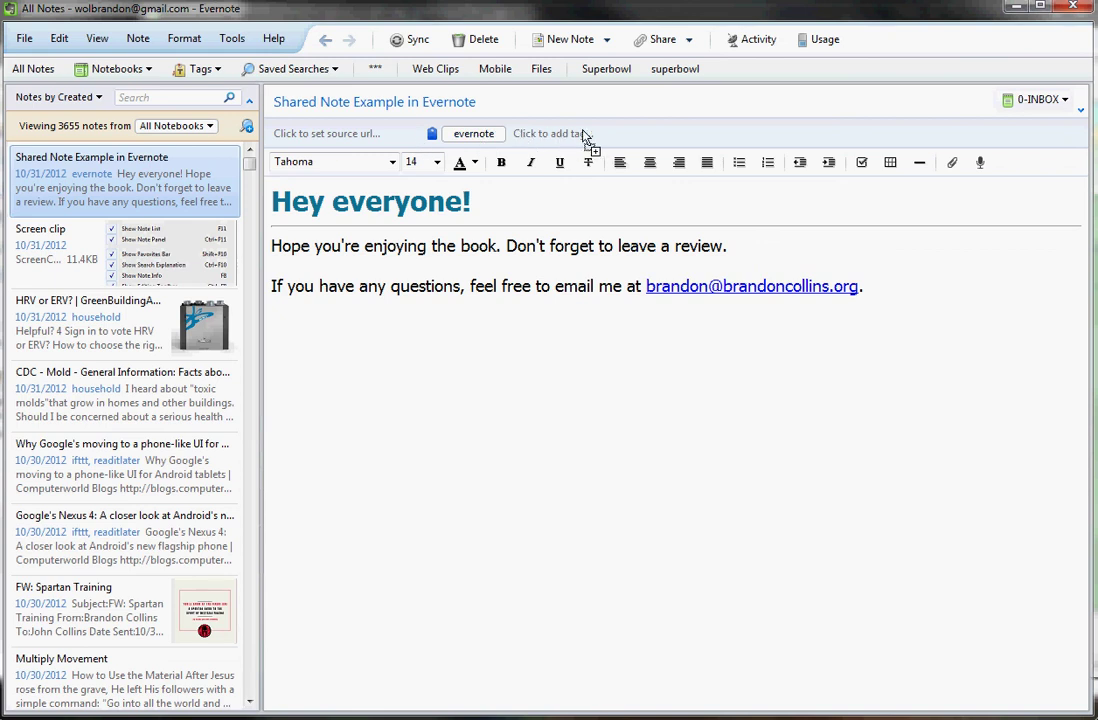
left_click(97, 40)
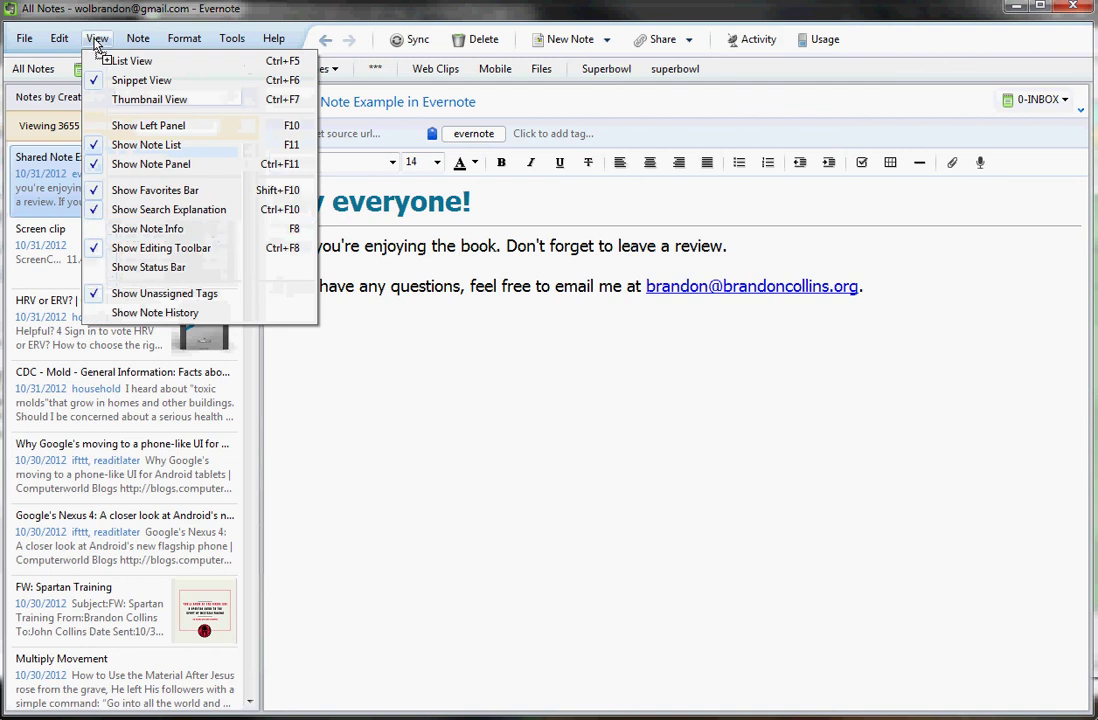
left_click(205, 229)
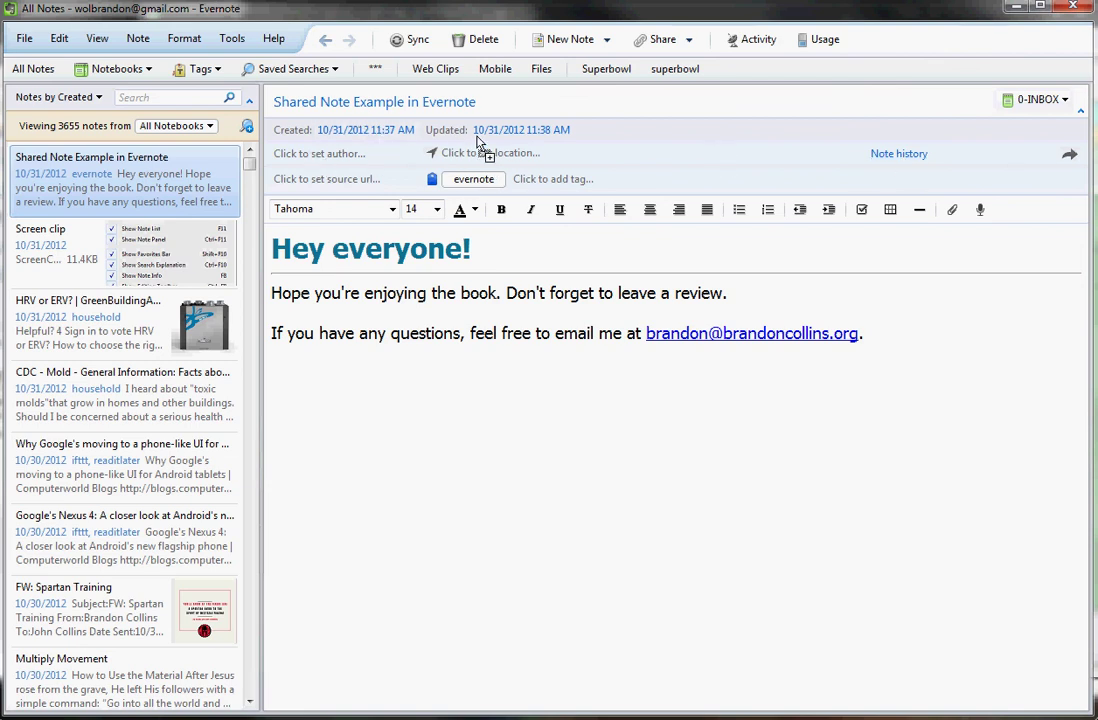
left_click(97, 38)
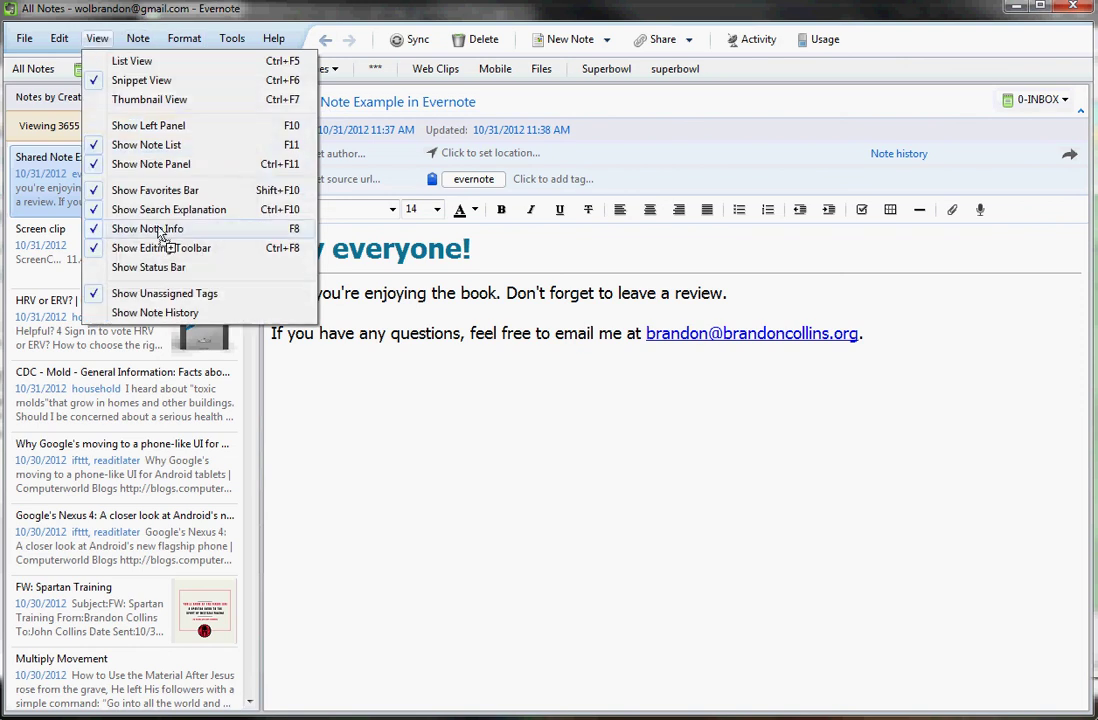
left_click(147, 229)
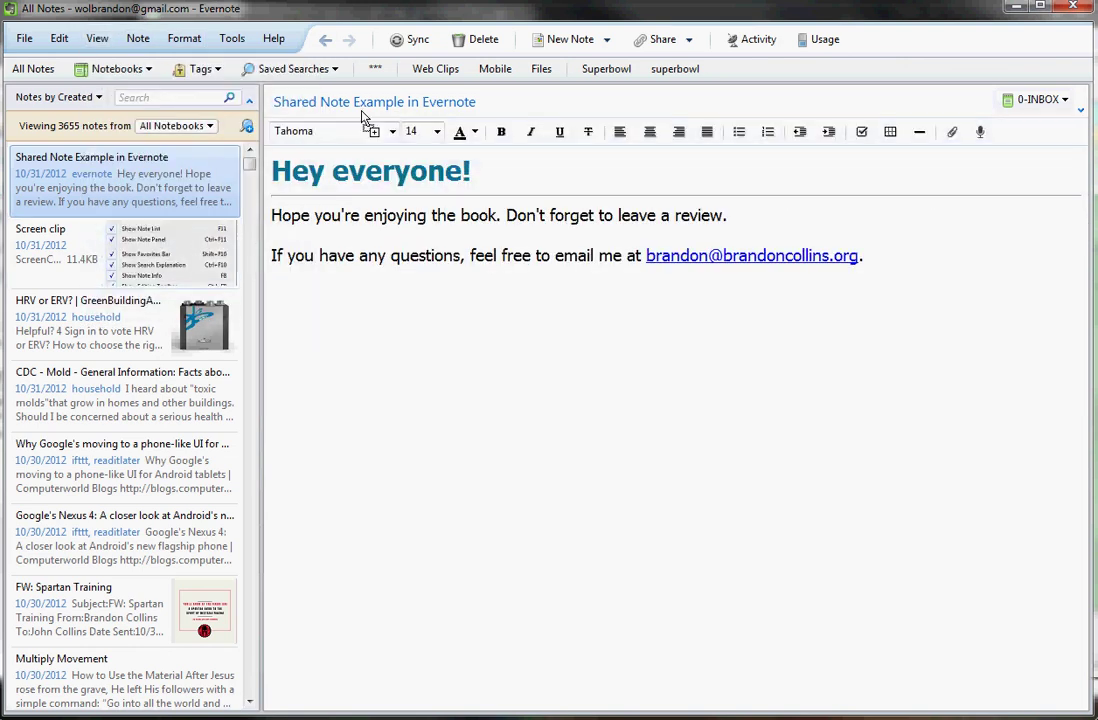
left_click(97, 38)
left_click(147, 229)
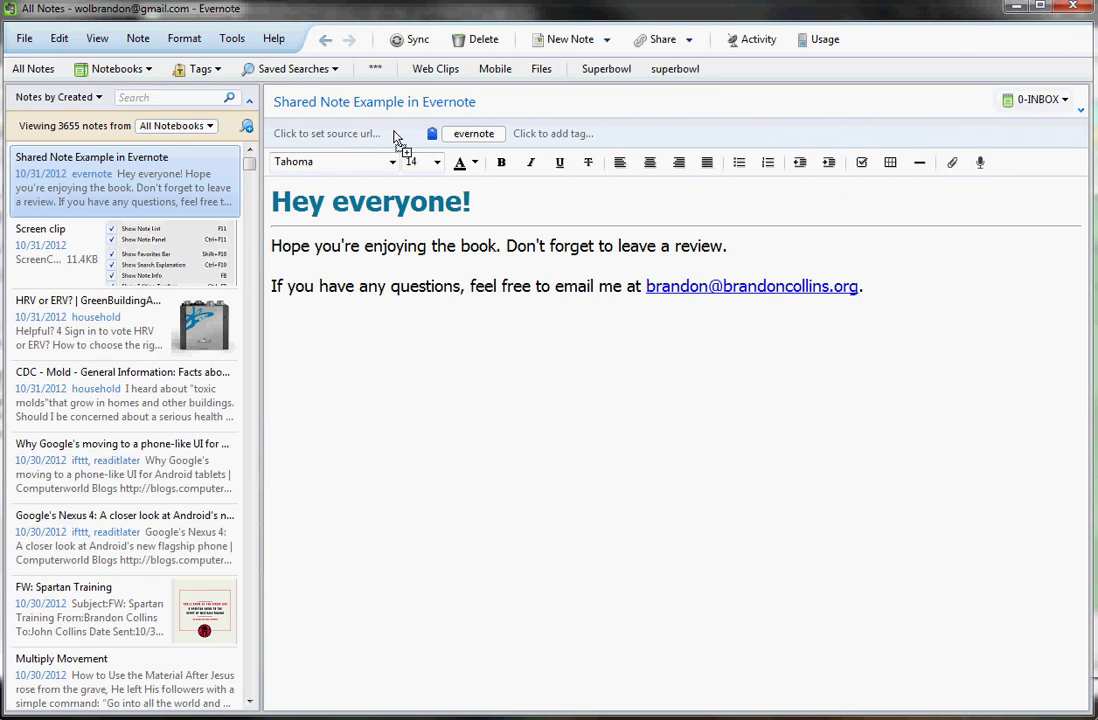
mouse_move(485, 138)
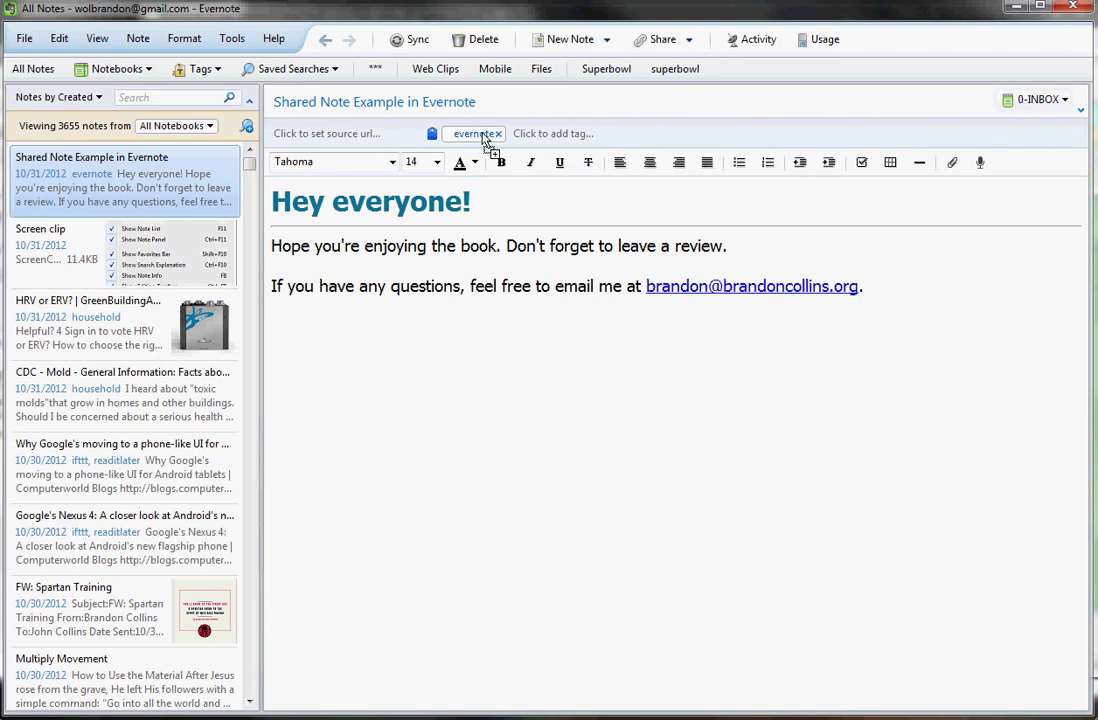
left_click(801, 377)
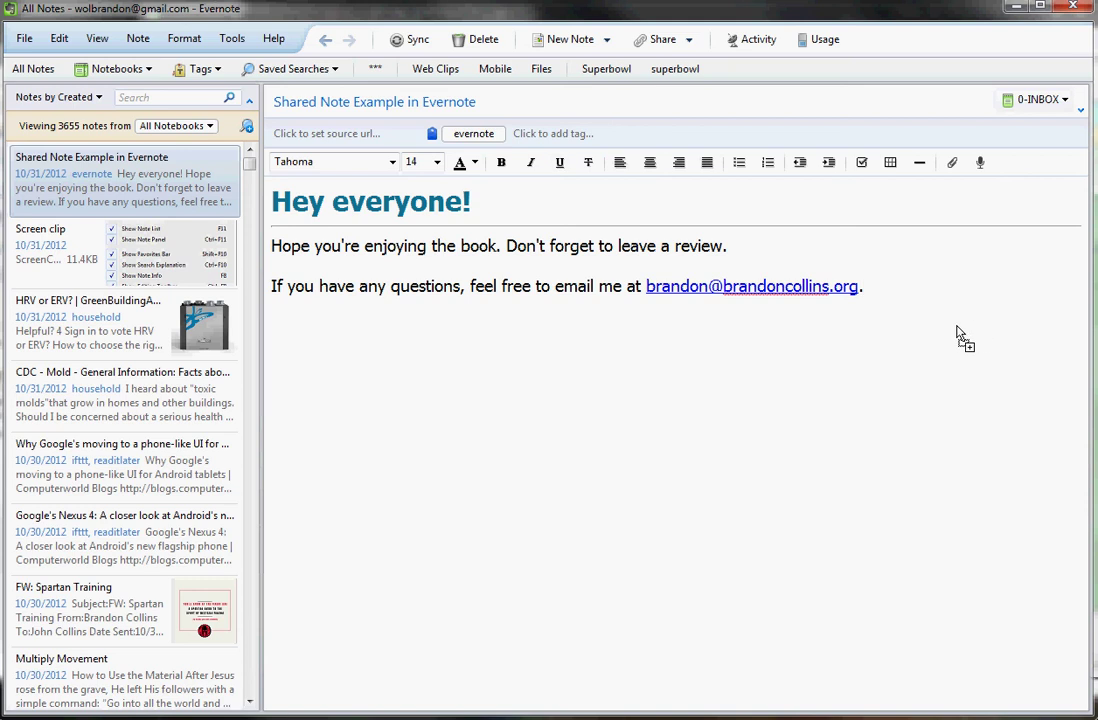